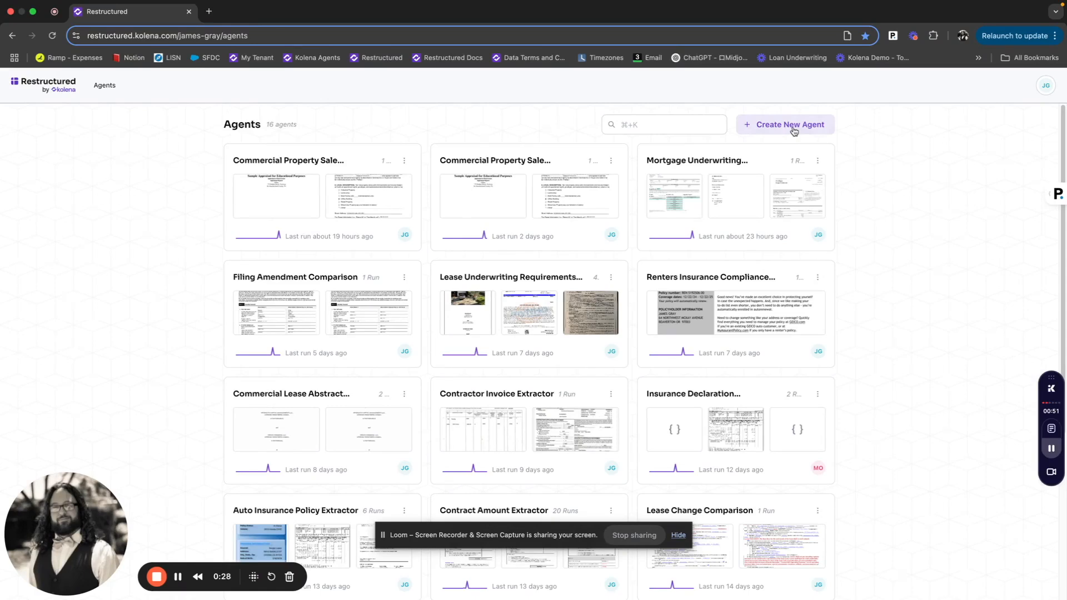
- Start a new agent with the objective "compare documents for a commercial property sale" and continue
left_click(793, 126)
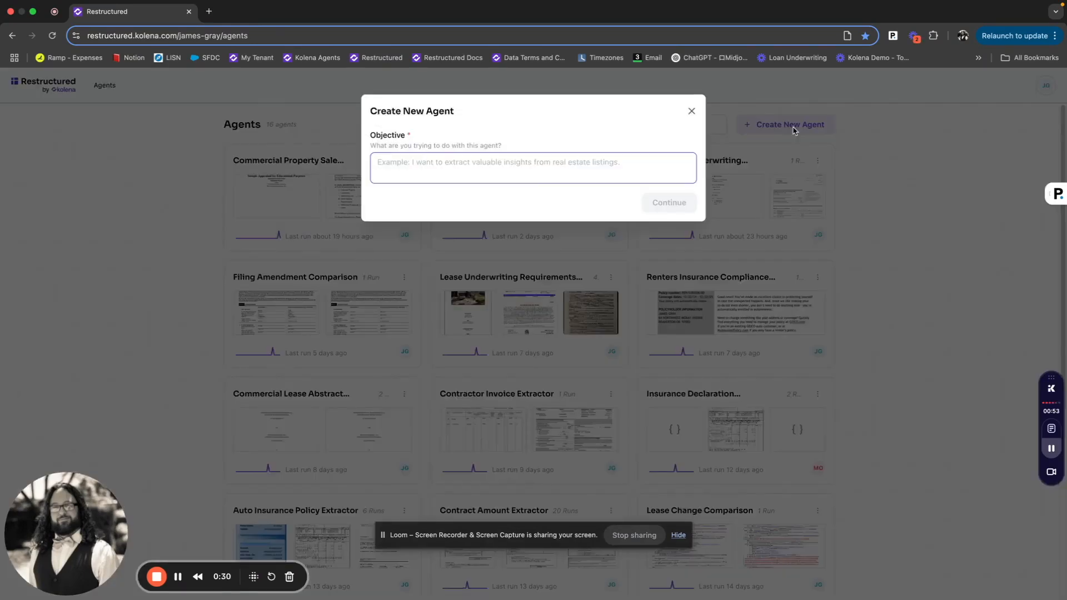
key("super+Tab")
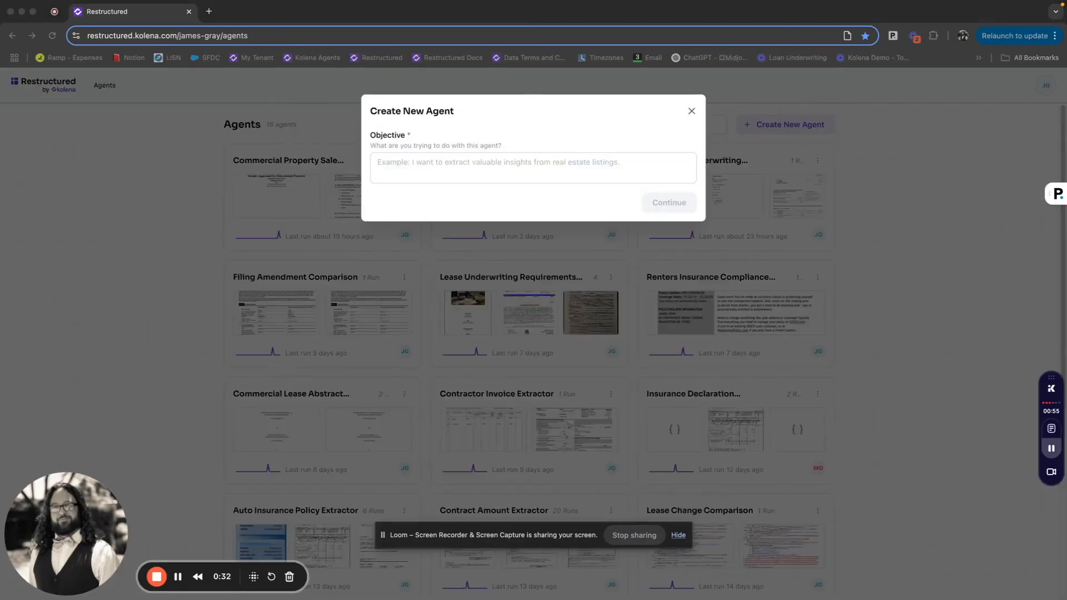
left_click(554, 158)
type("compare documents for a commercial property sale")
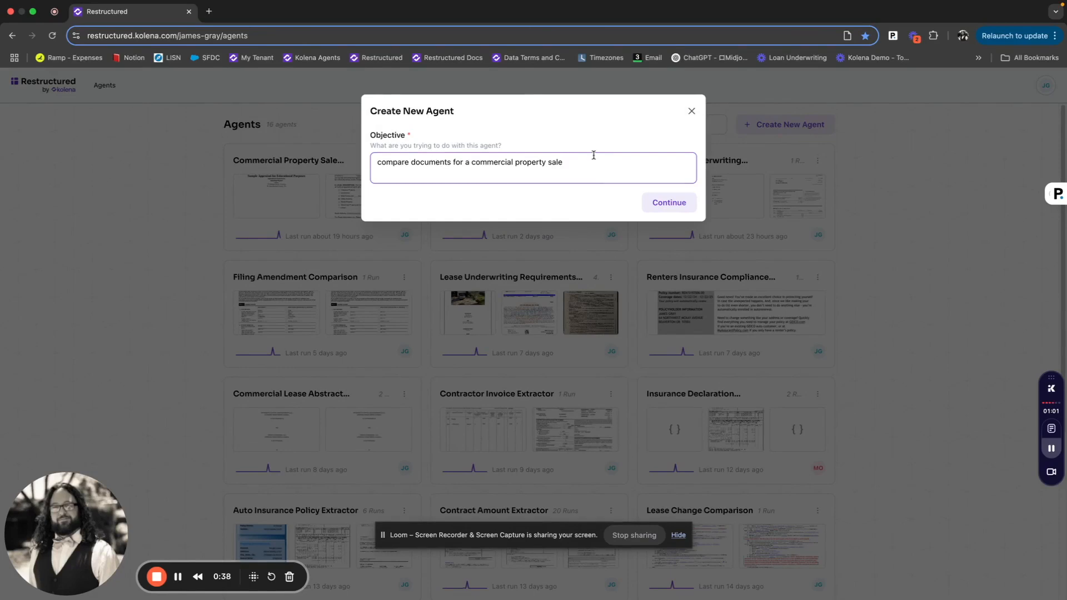
left_click(660, 202)
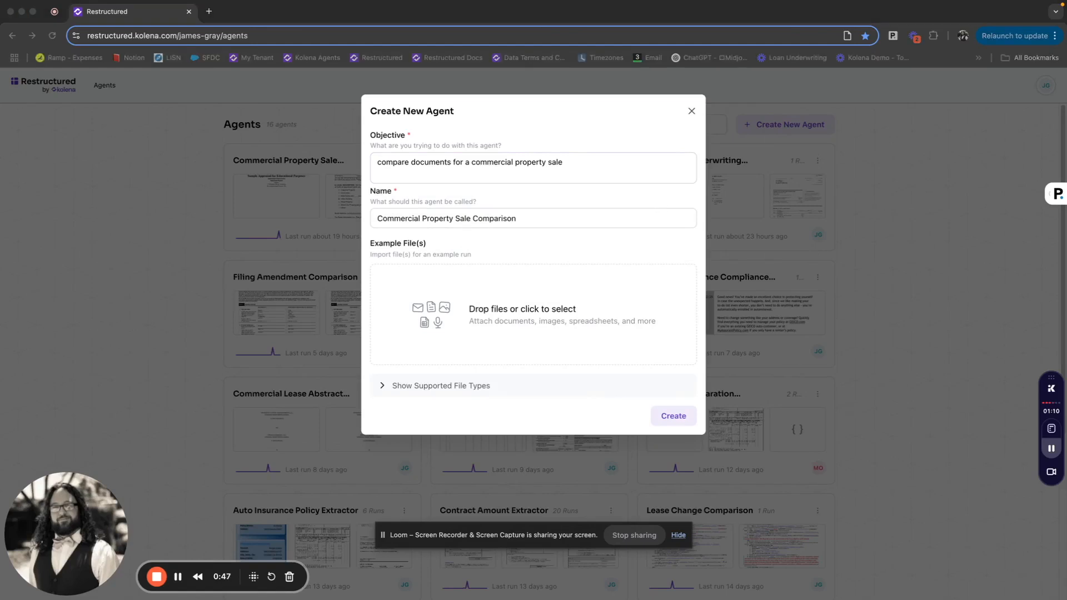
- Attach Module2CommercialAppraisal.pdf and Pennsylvania-Commercial-Real-Estate-Purchase-Agreement.pdf as example files and create the agent
left_click_drag(1066, 470, 555, 284)
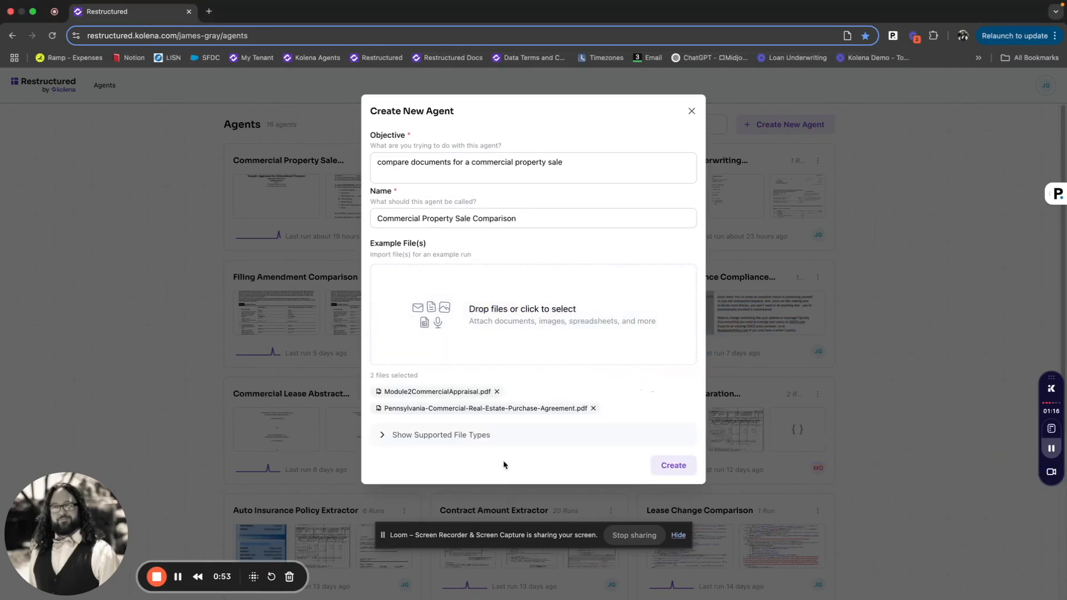
left_click(448, 436)
scroll(447, 436, "down", 3)
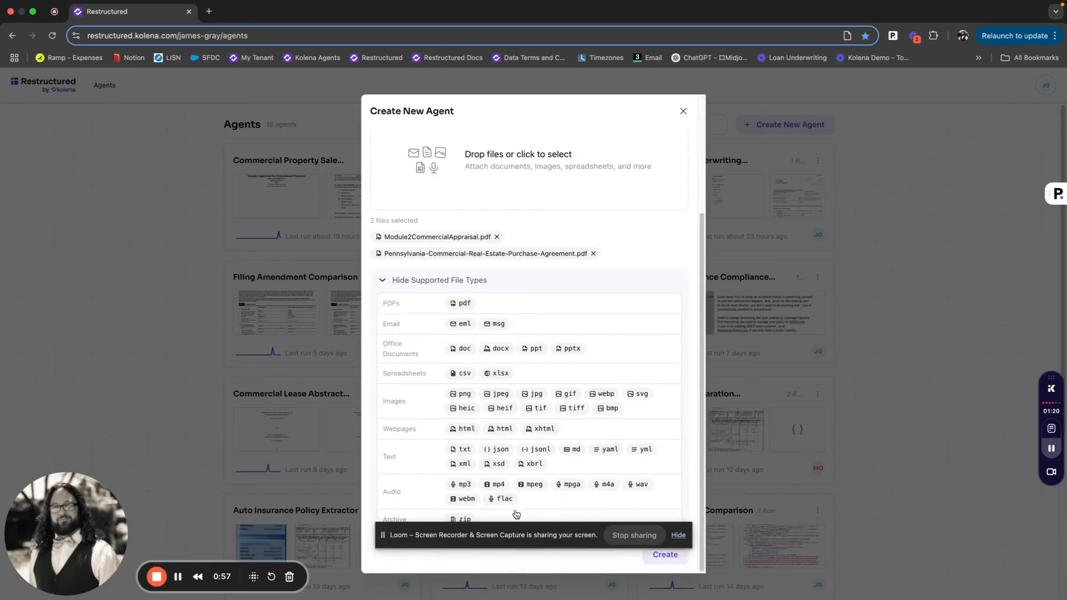
left_click(677, 535)
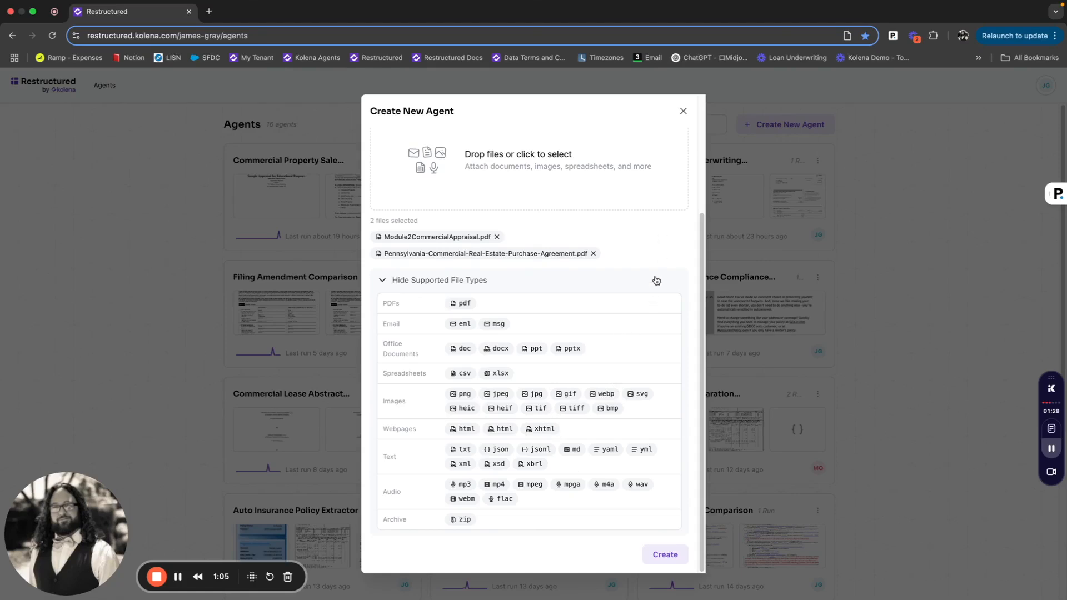
left_click(658, 561)
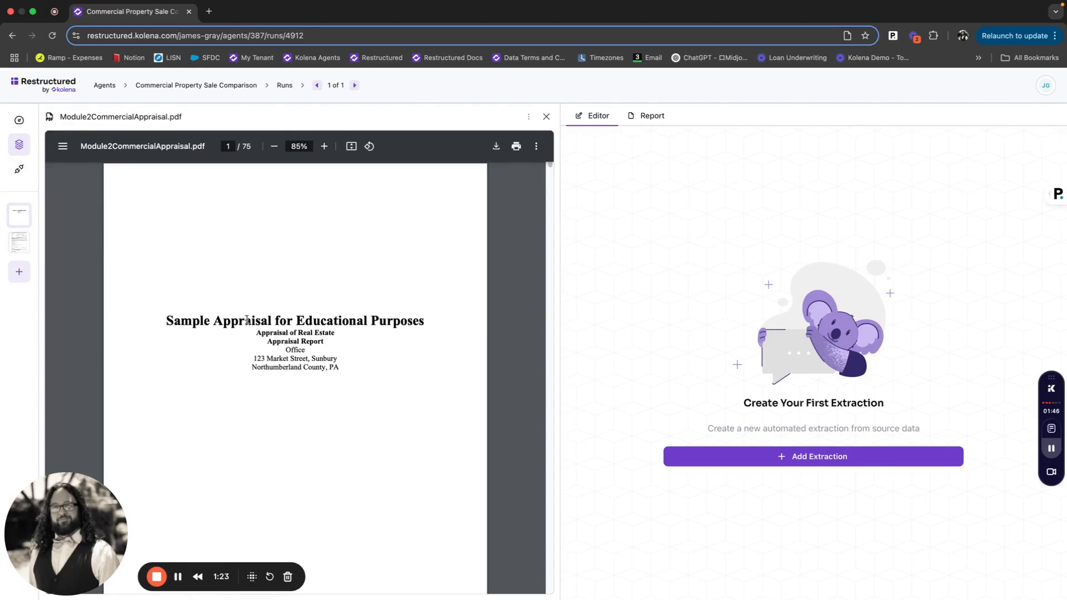
- Open the purchase agreement and add an extraction with the prompt "owner"
left_click(24, 253)
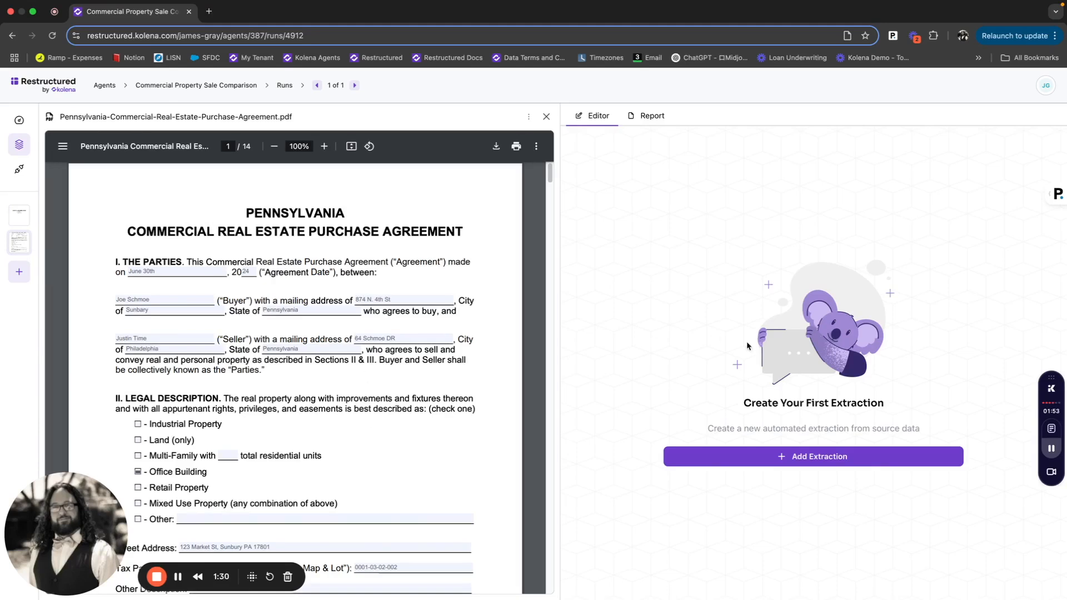
left_click(836, 460)
type("owner")
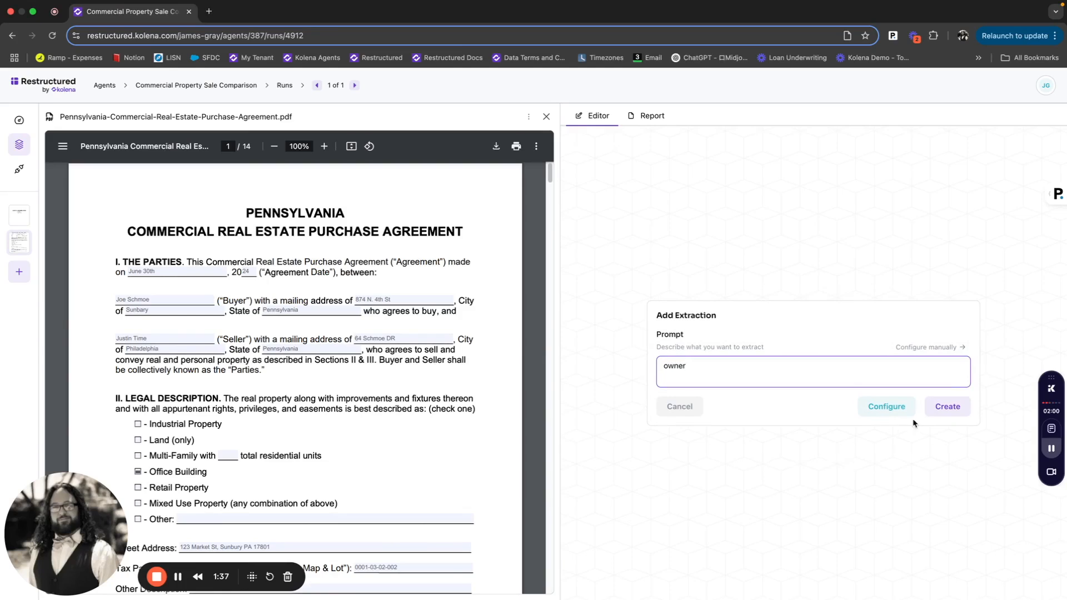
left_click(949, 406)
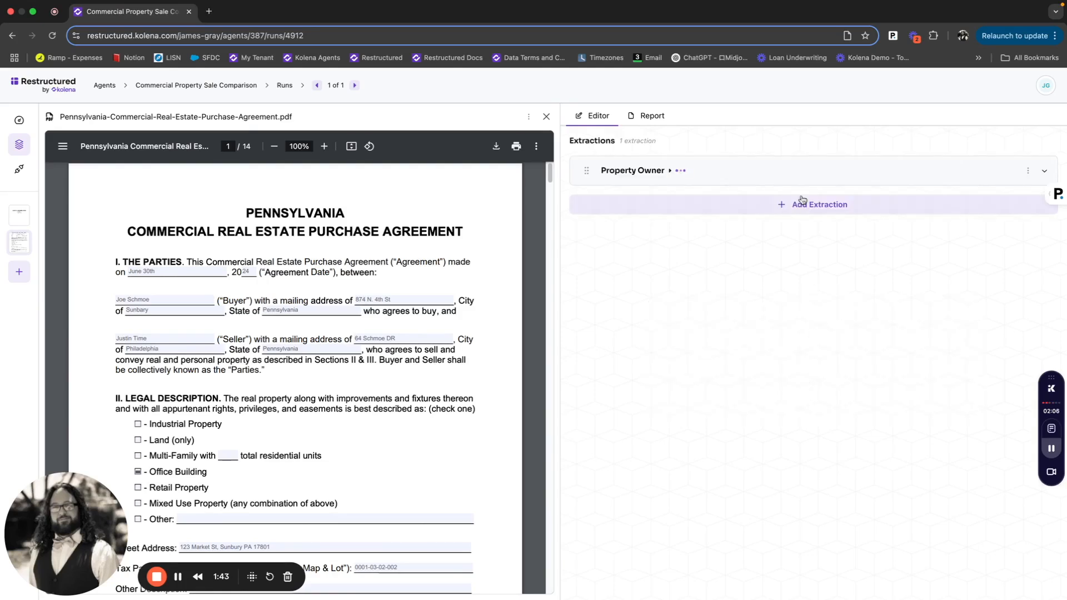
- Expand the Property Owner extraction to review its generated prompt, then collapse it
left_click(800, 177)
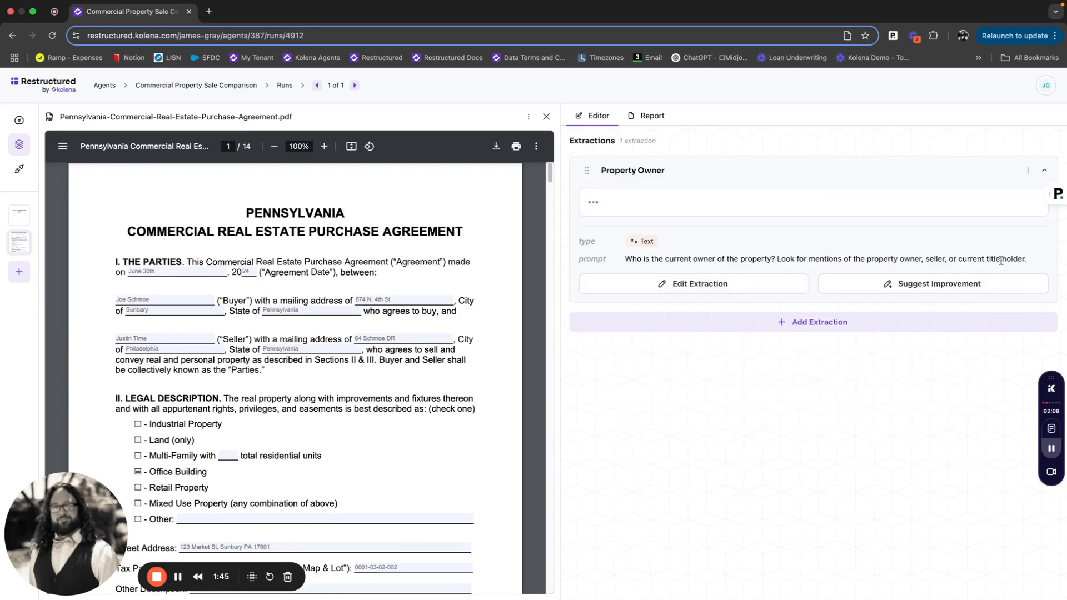
left_click_drag(1035, 261, 617, 262)
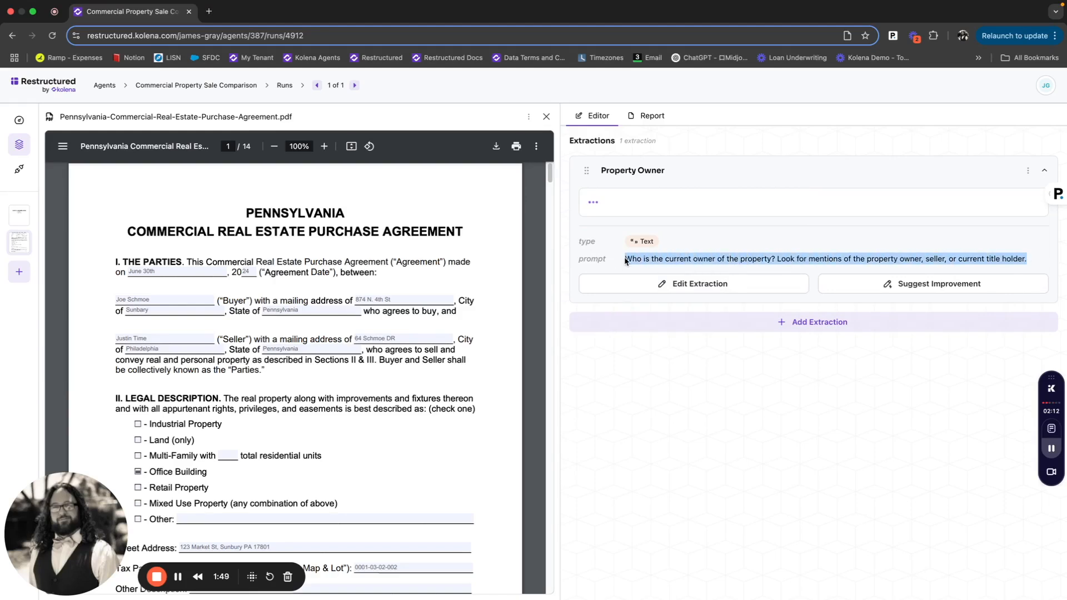
left_click(783, 254)
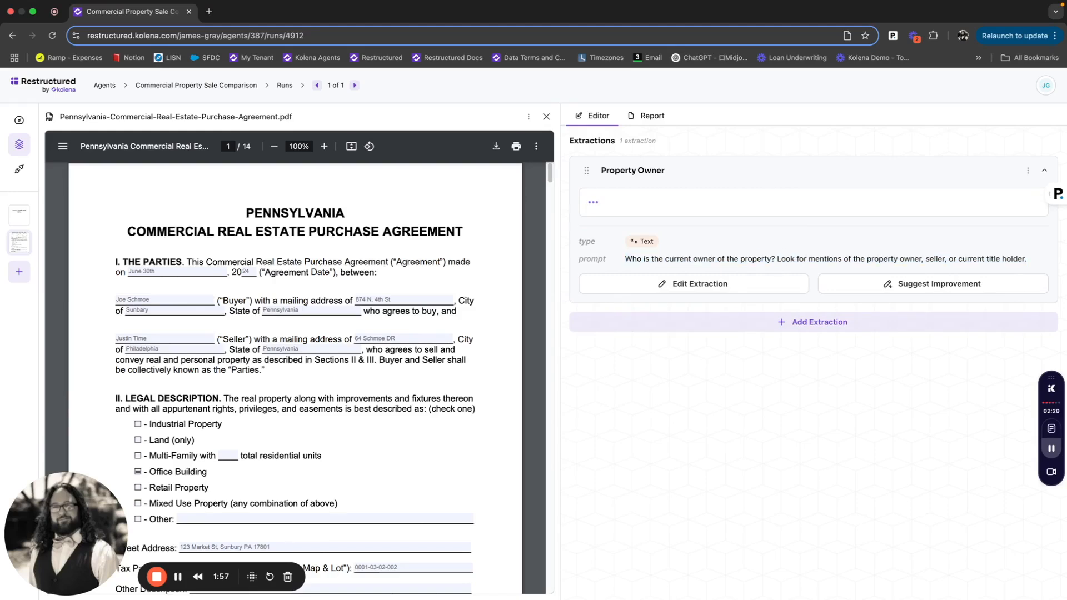
left_click(962, 166)
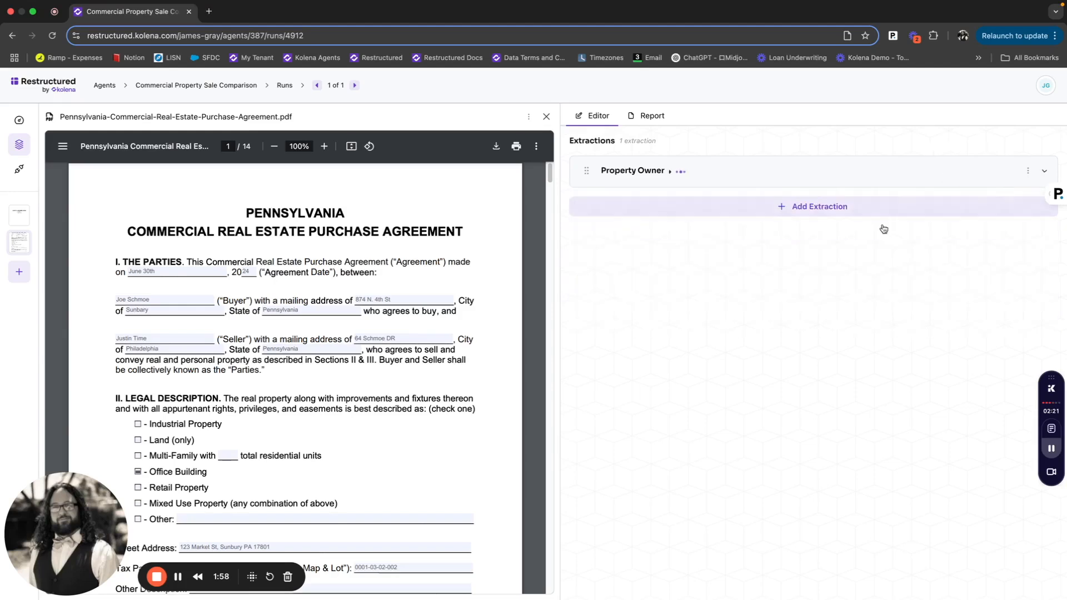
- Add an extraction with the prompt "property addr"
left_click(837, 213)
type("property address")
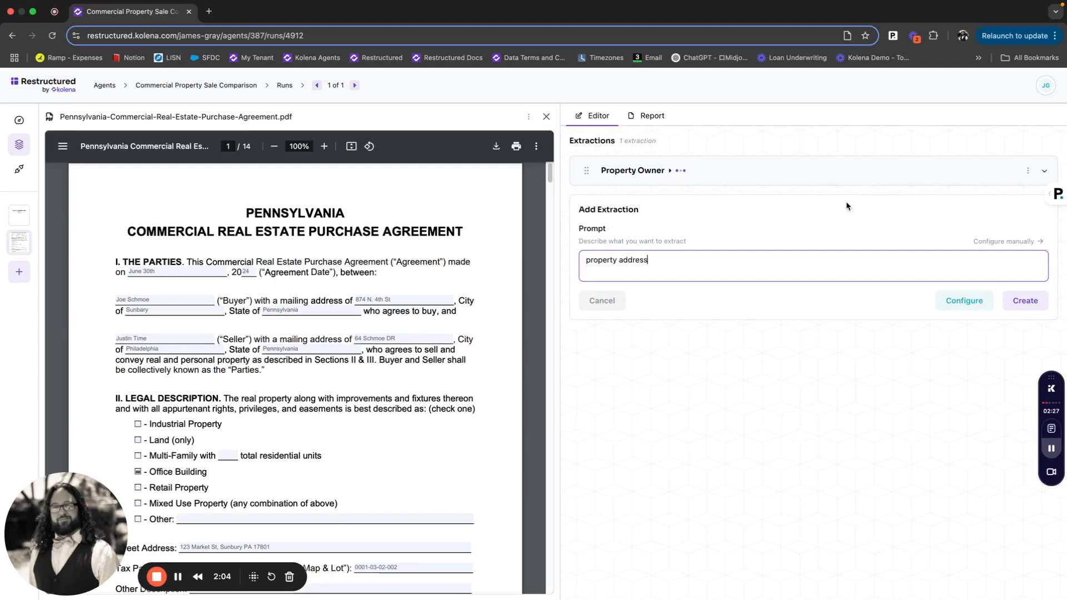
left_click(1025, 300)
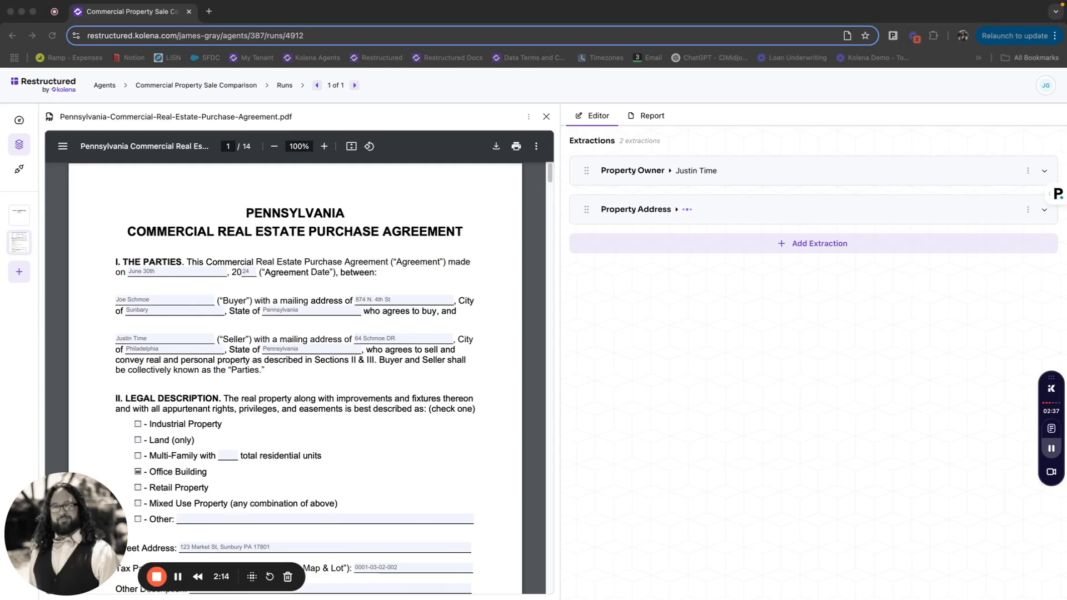
- Add an extraction with the prompt "Is tax ID consistent across all documents"
left_click(917, 246)
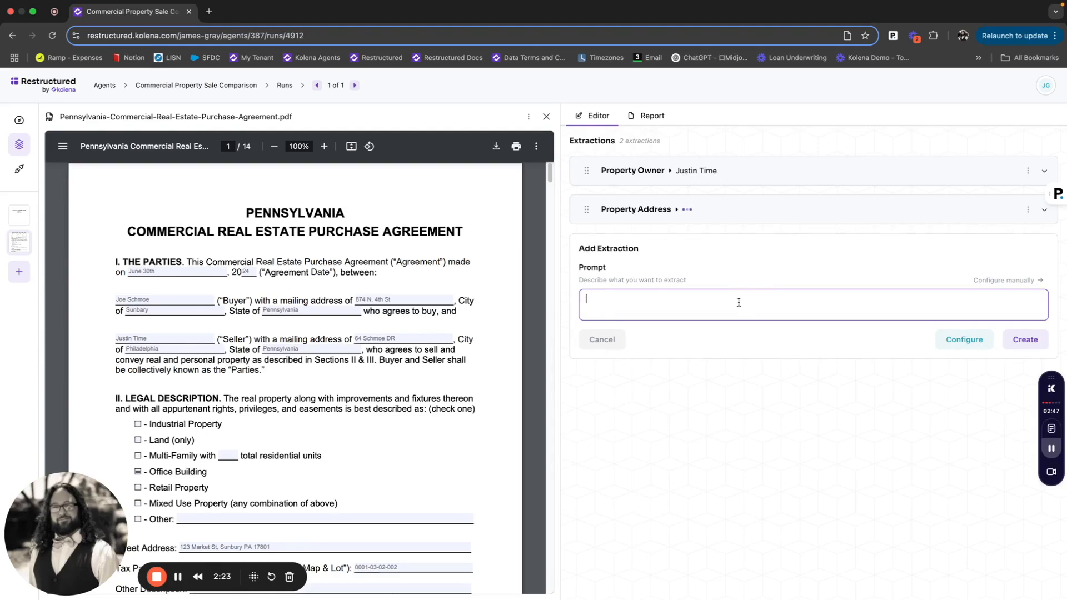
type("Is tax ID consistent across all documents")
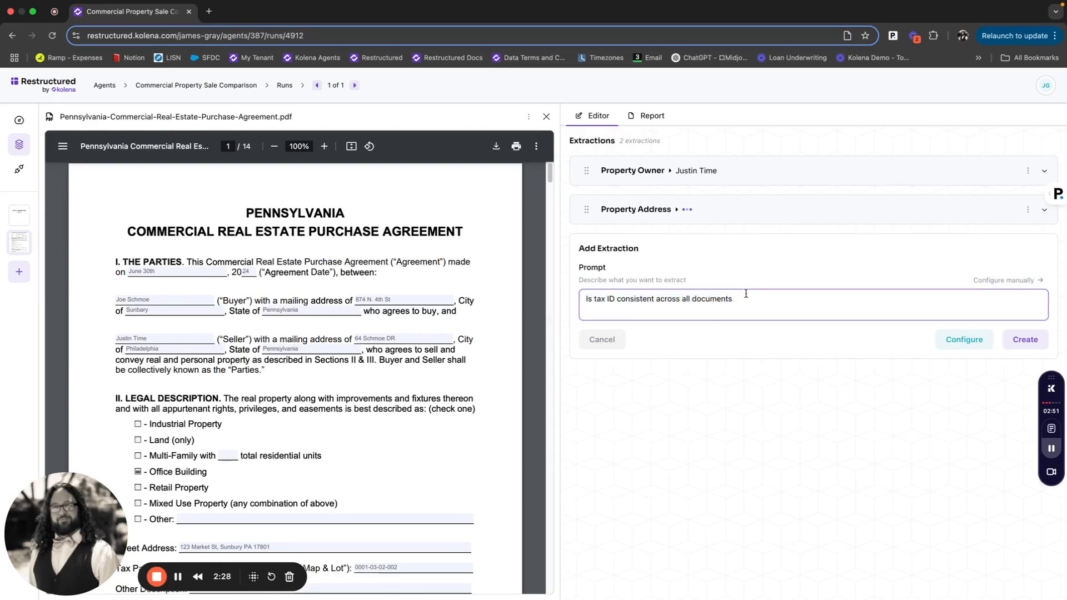
mouse_move(740, 298)
left_mouse_down()
mouse_move(590, 300)
mouse_move(733, 302)
left_mouse_up()
left_click(734, 302)
left_click_drag(731, 301, 575, 304)
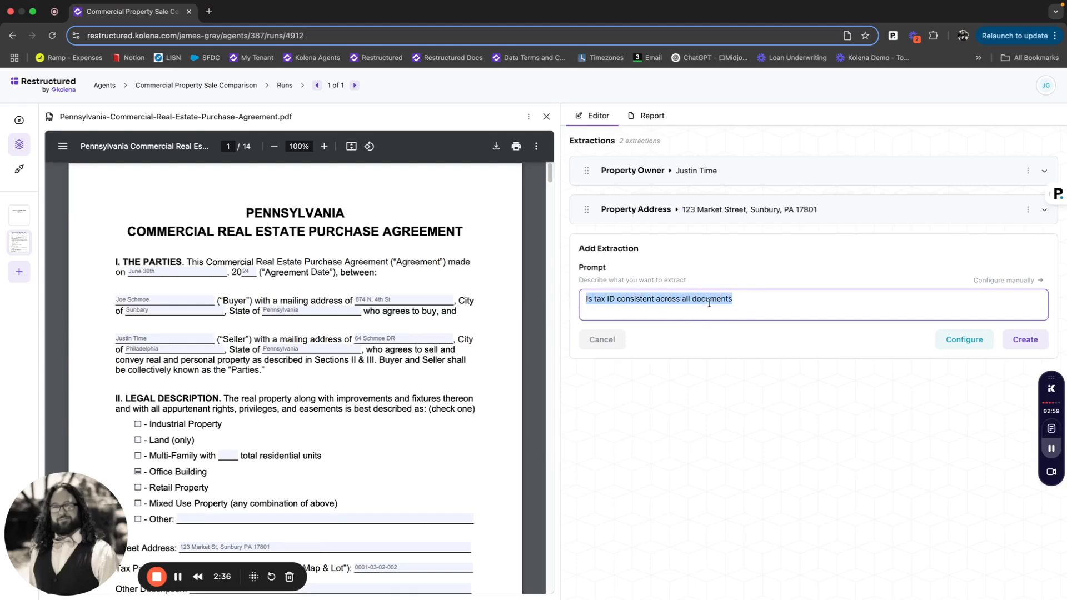
left_click(1032, 343)
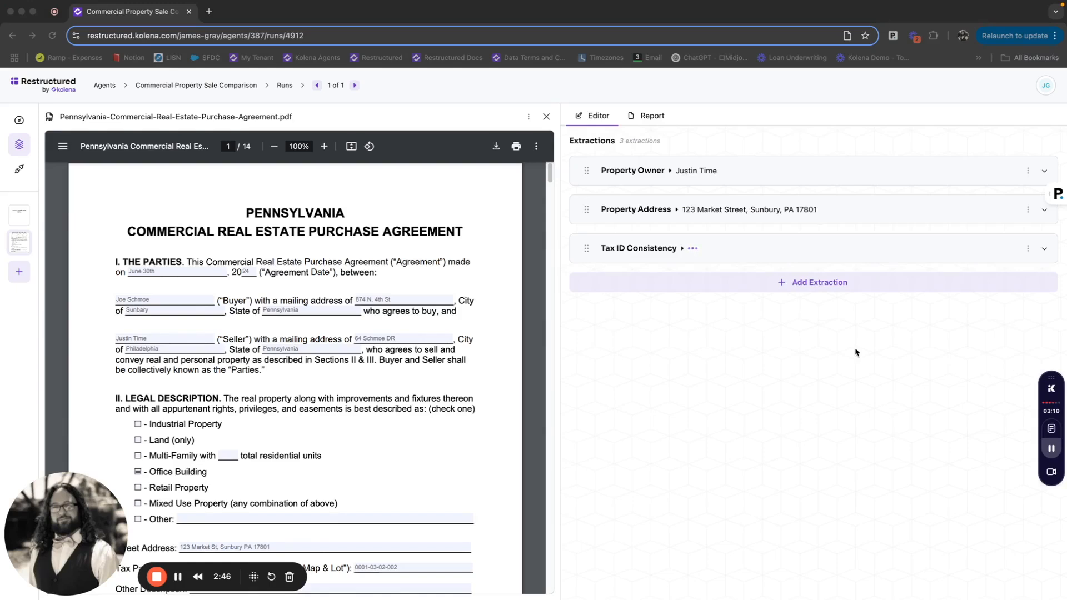
- Add an extraction with the prompt "Property type"
left_click(767, 283)
type("Property type")
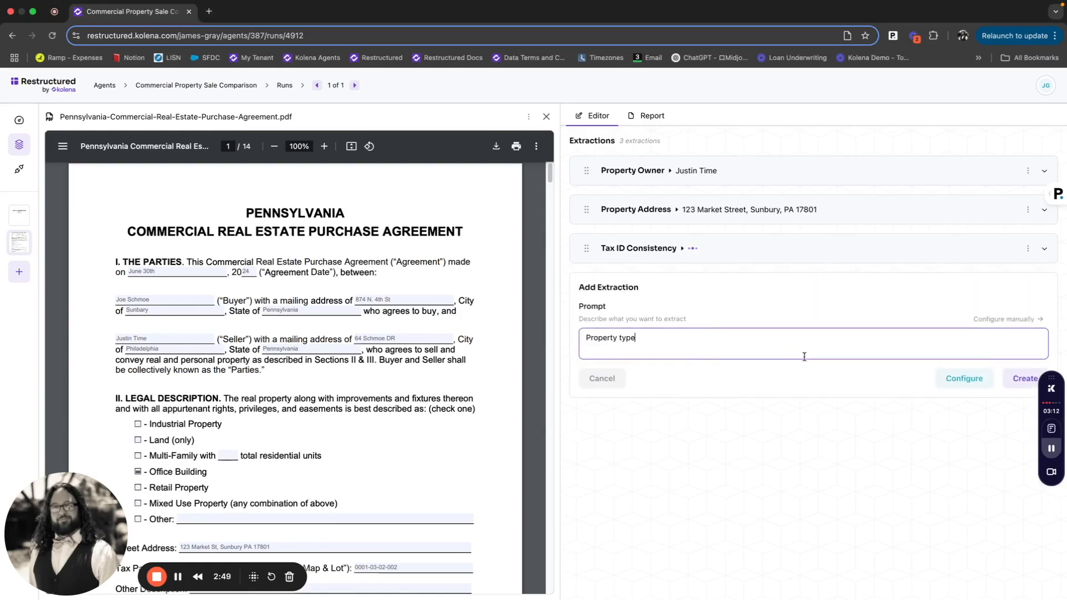
left_click(1009, 379)
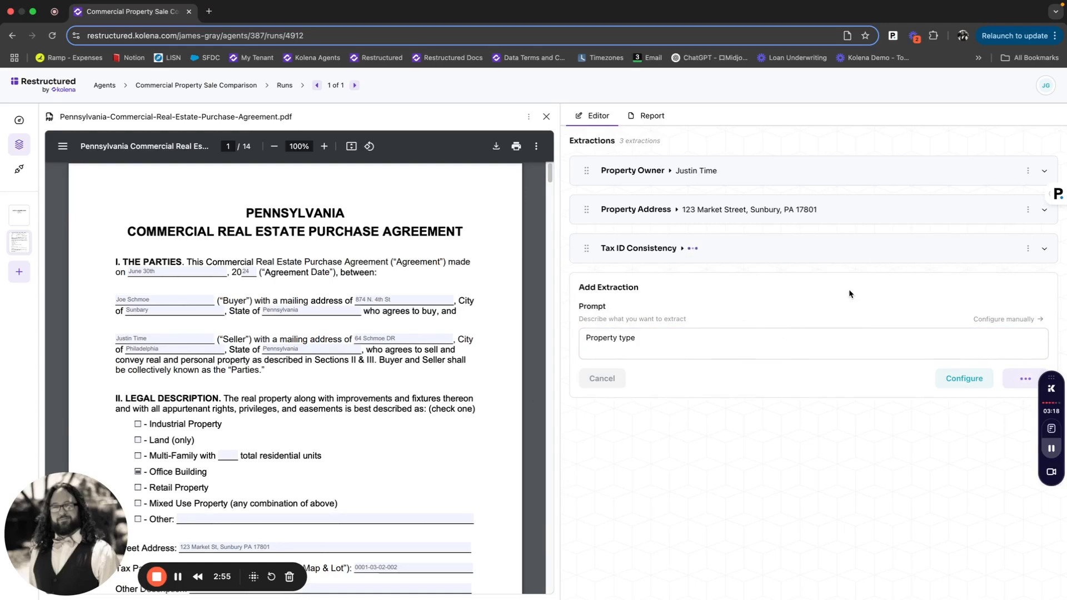
- Review the Property Owner result, its cited source documents and reasoning, then collapse it
left_click(841, 172)
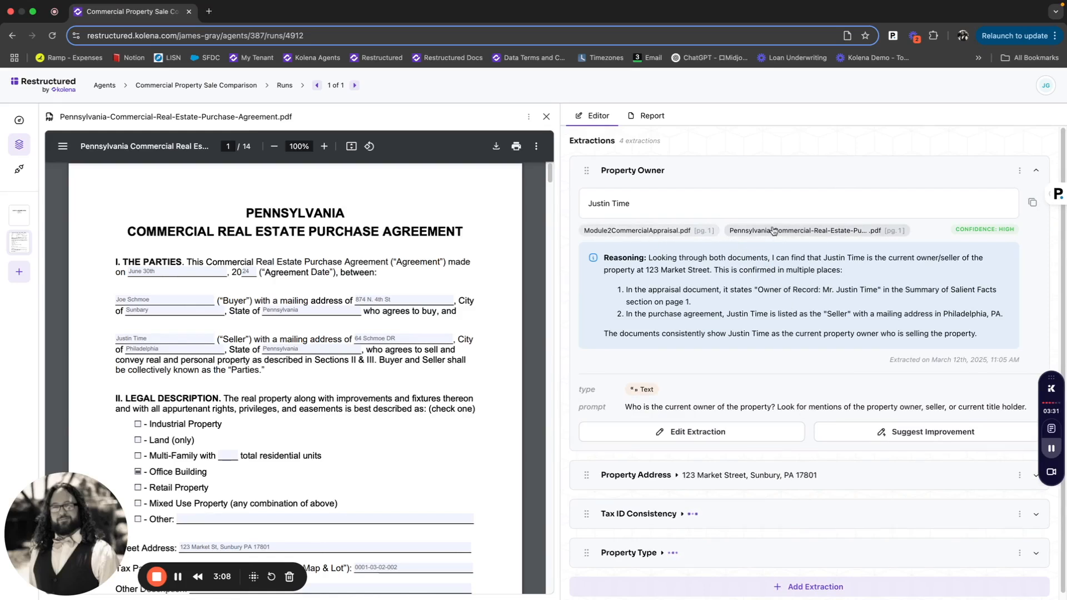
left_click(687, 232)
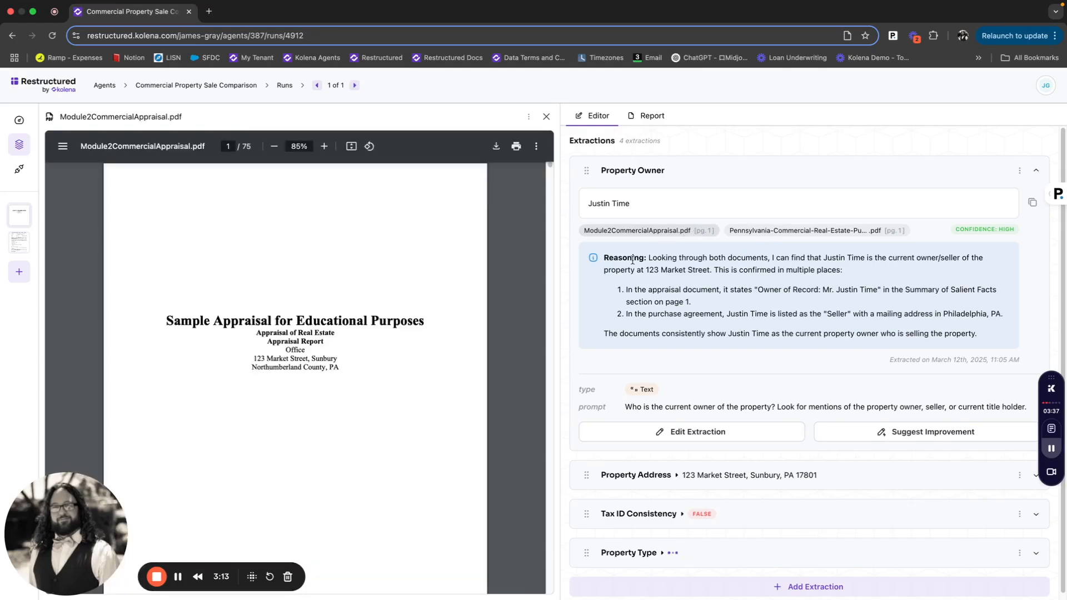
left_click(776, 233)
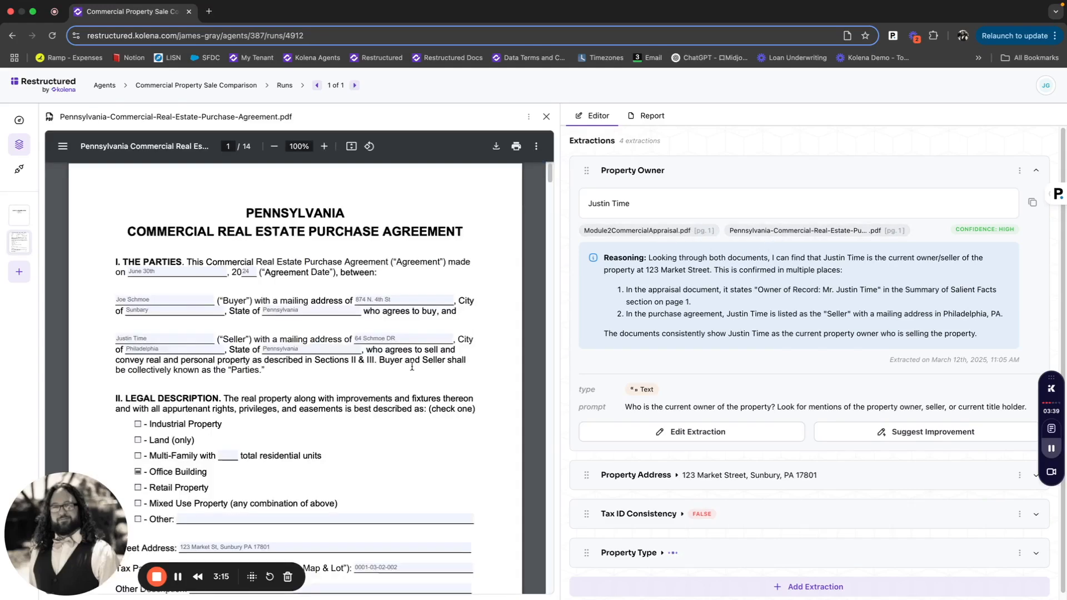
scroll(179, 414, "down", 1)
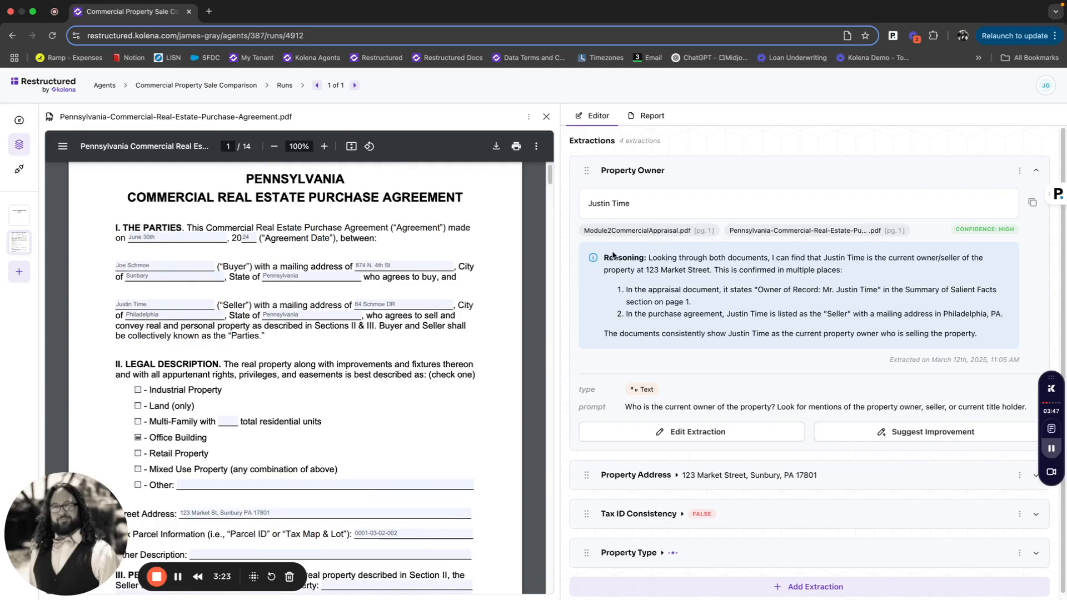
left_click_drag(951, 234, 1017, 233)
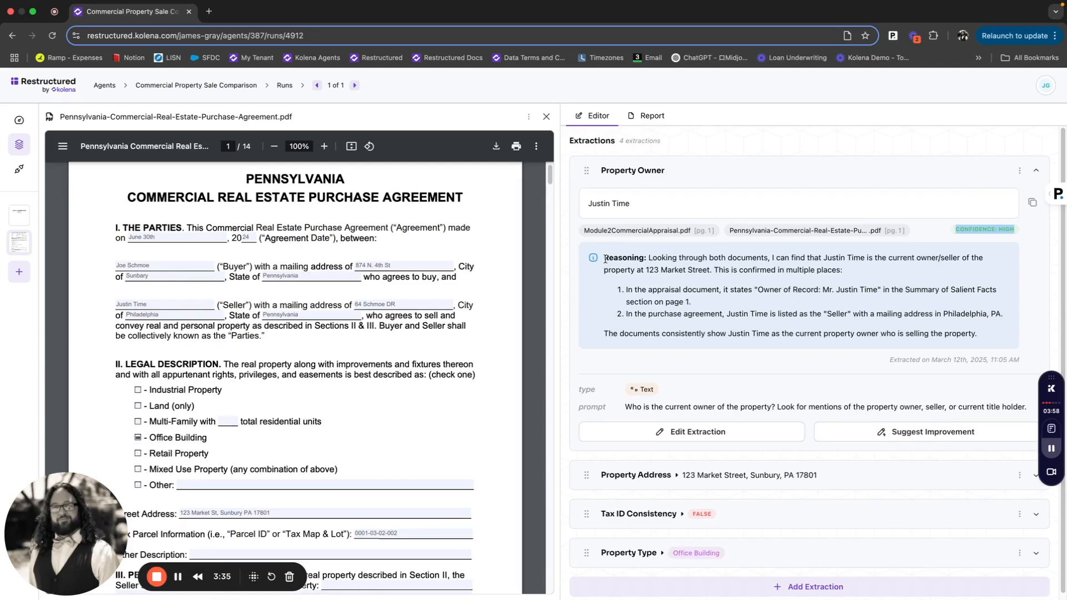
left_click_drag(605, 259, 985, 339)
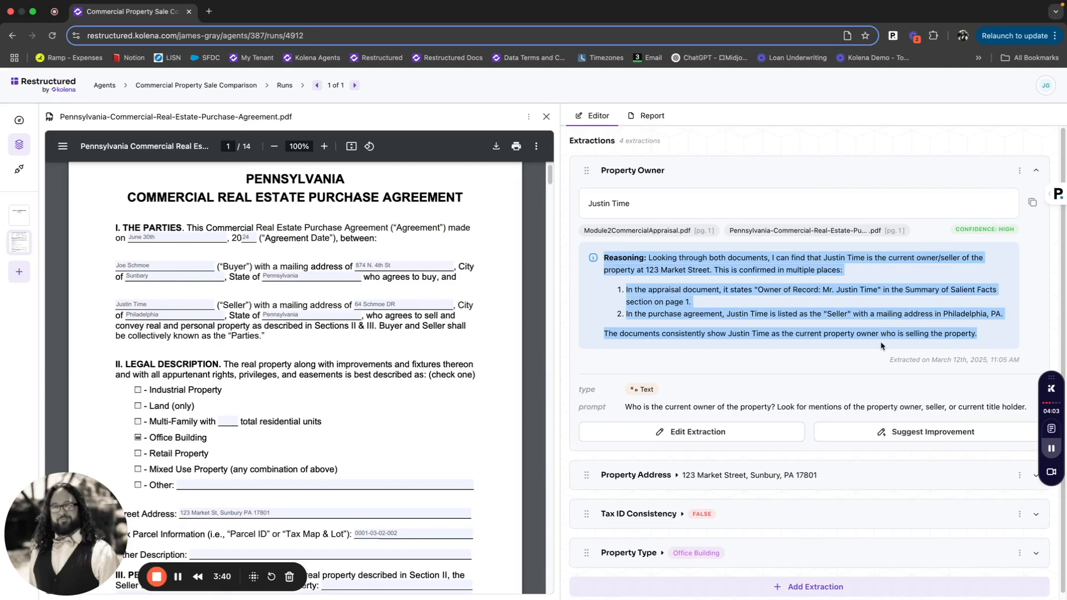
left_click(774, 362)
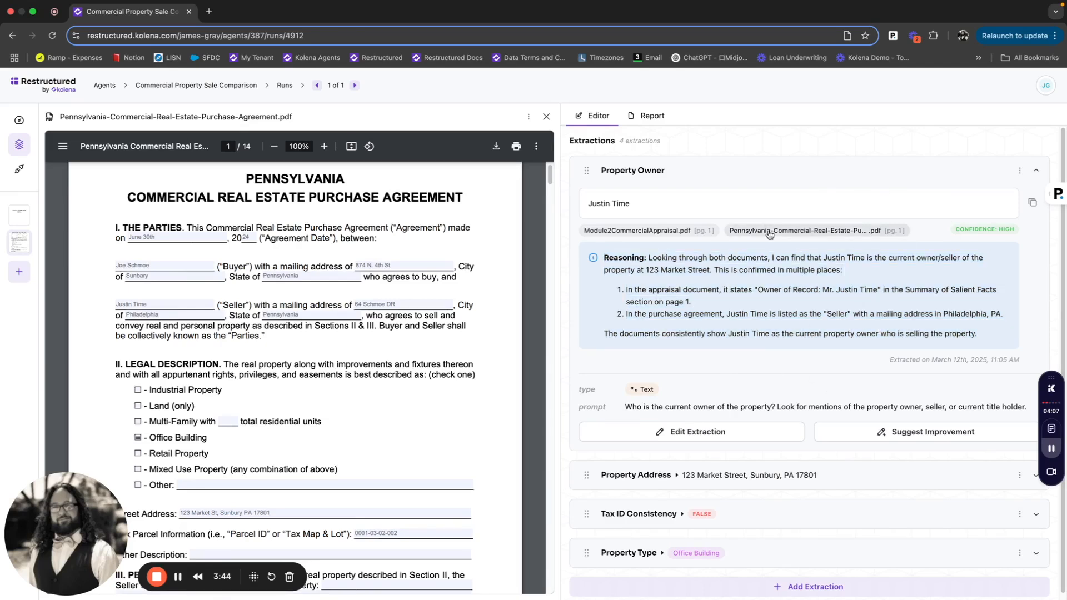
left_click(809, 181)
left_click(809, 180)
left_click(809, 180)
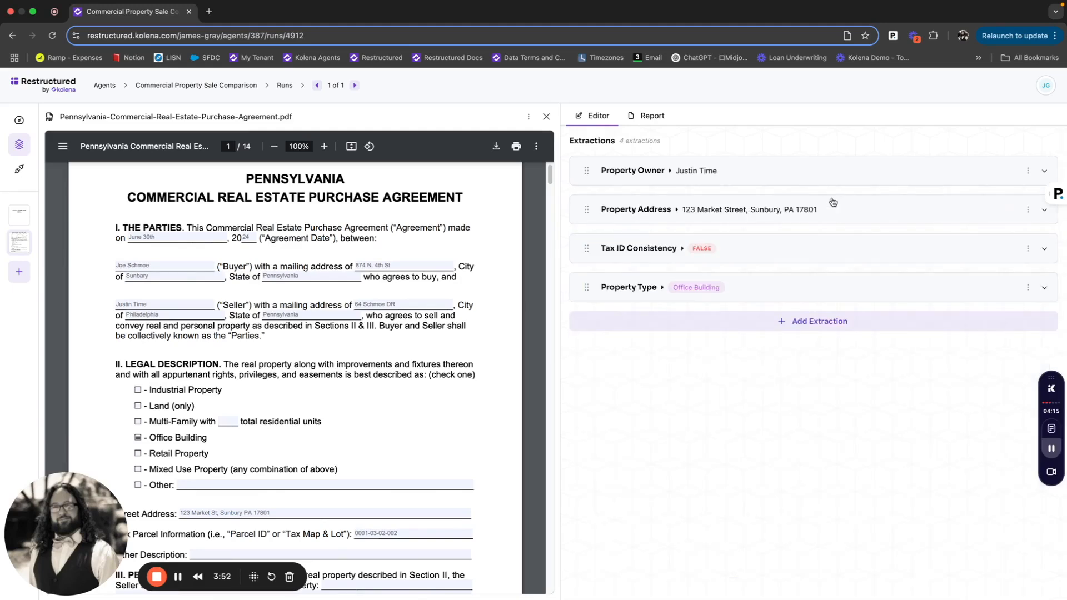
- Expand the Tax ID Consistency extraction and read its reasoning about the tax parcel numbers
left_click(735, 260)
scroll(698, 327, "down", 1)
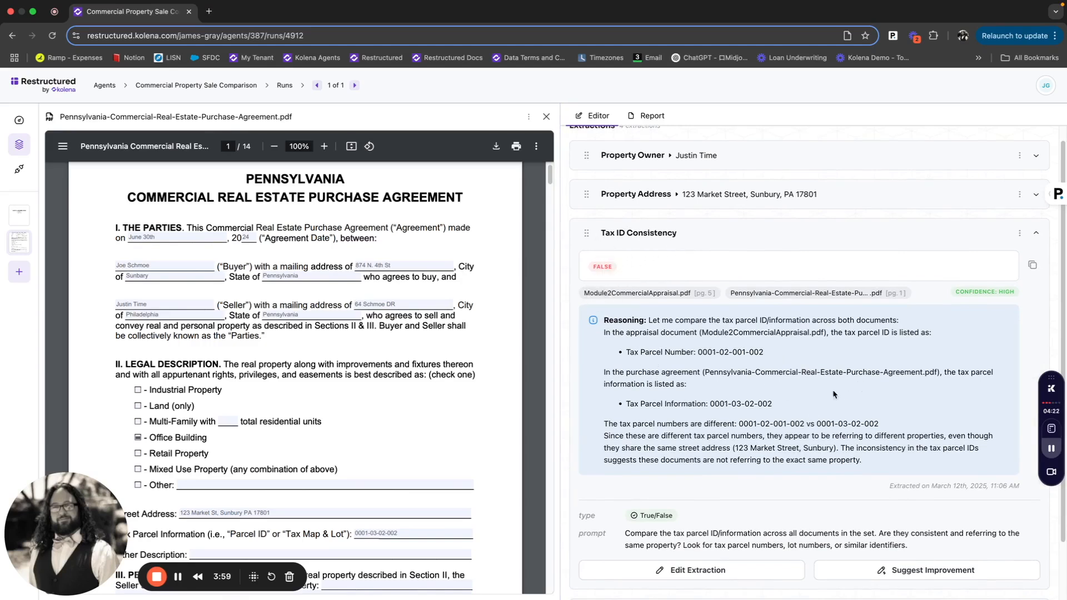
left_click_drag(605, 319, 611, 320)
left_click_drag(772, 404, 720, 353)
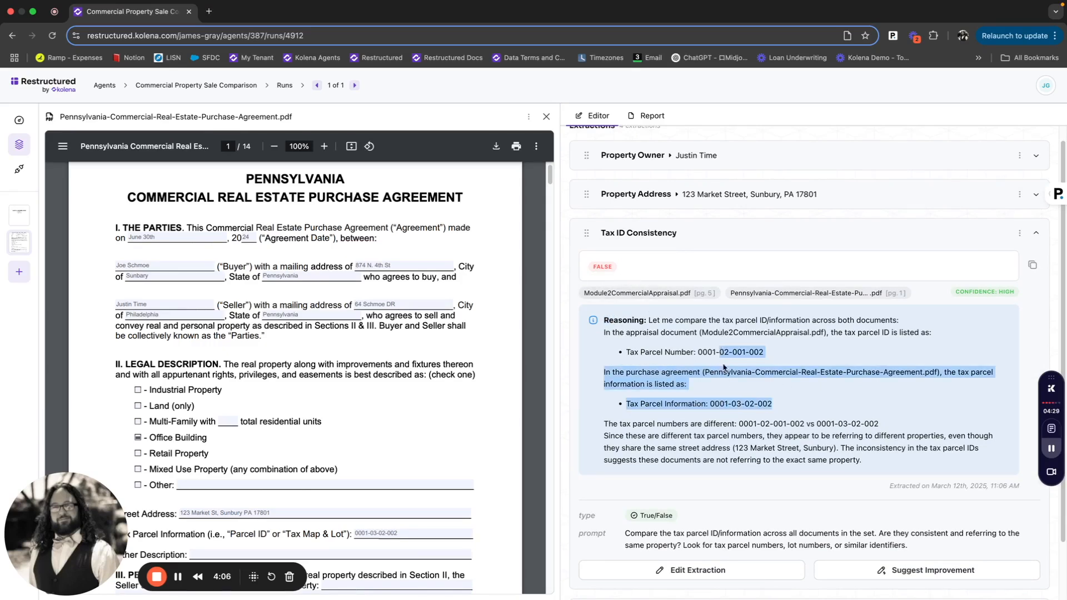
left_click(743, 405)
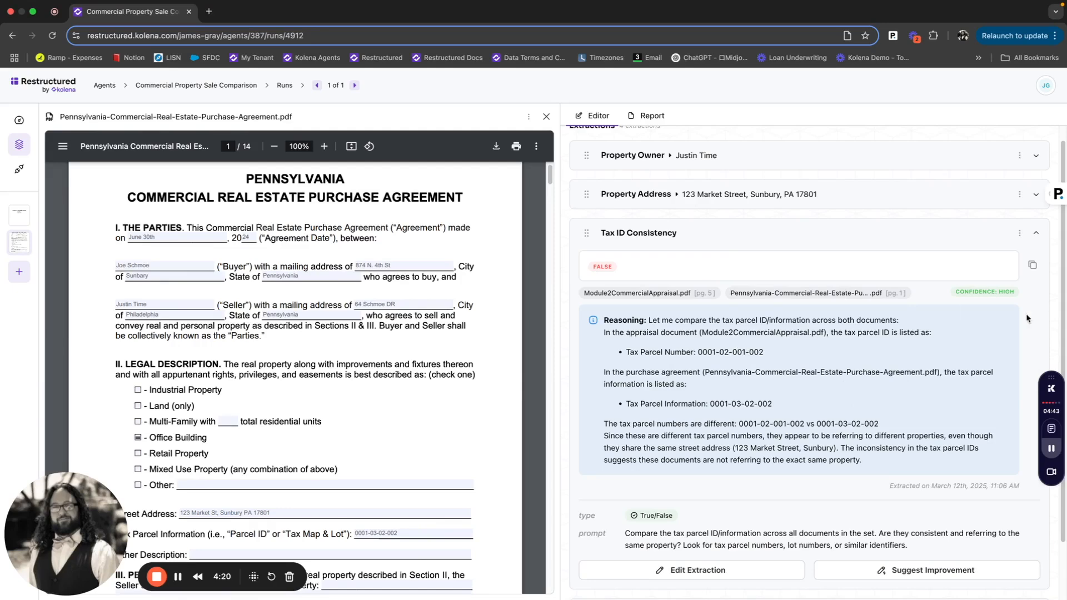
scroll(914, 235, "down", 1)
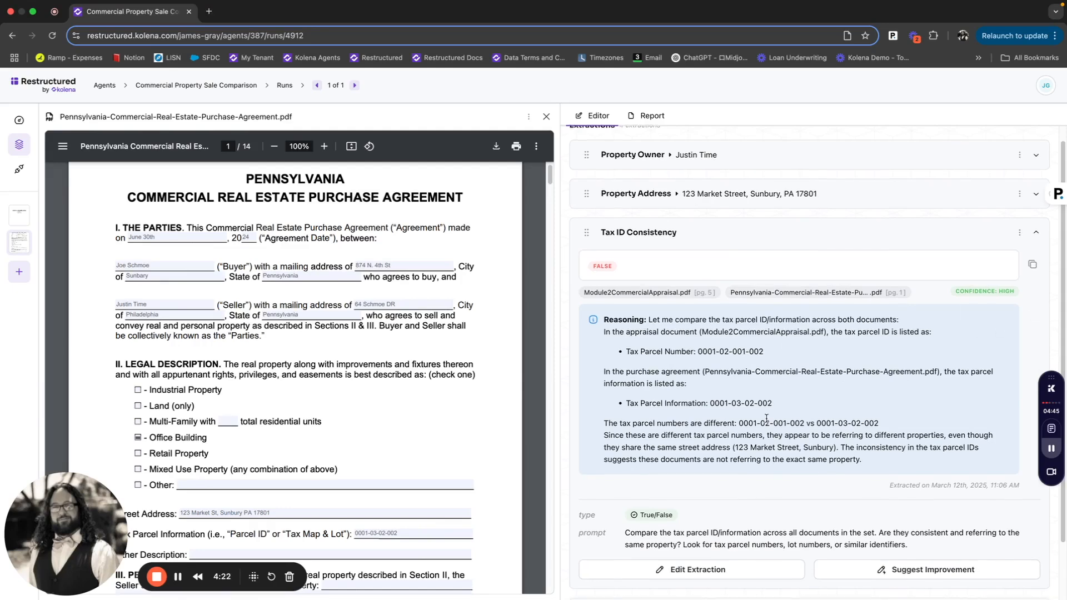
- Collapse the Tax ID Consistency extraction, then expand Property Type to review its result, sources, reasoning and prompt, and collapse it
left_click(914, 235)
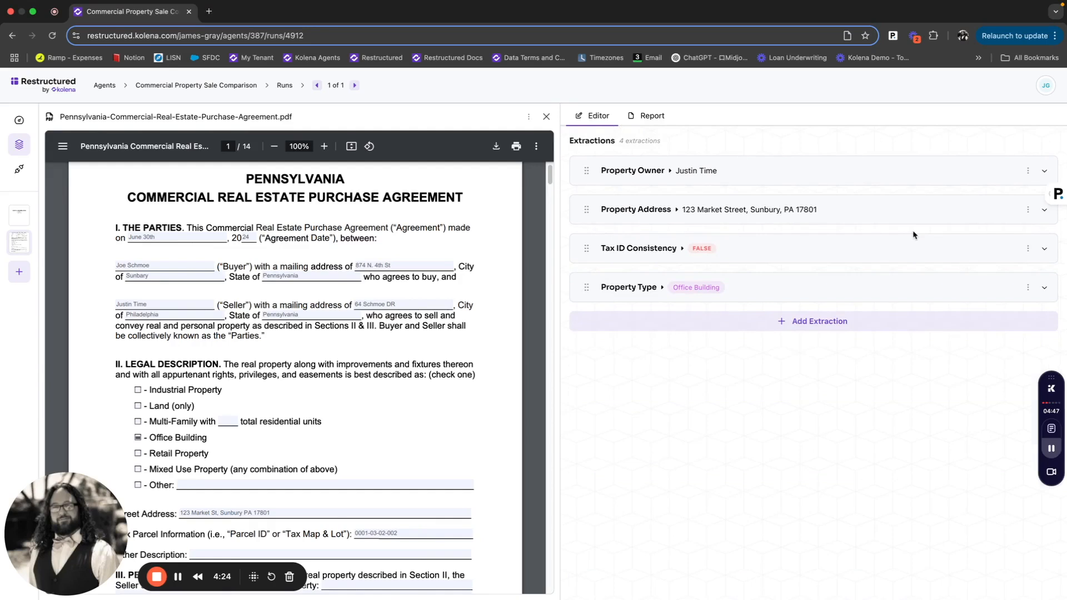
left_click(837, 288)
scroll(789, 395, "down", 2)
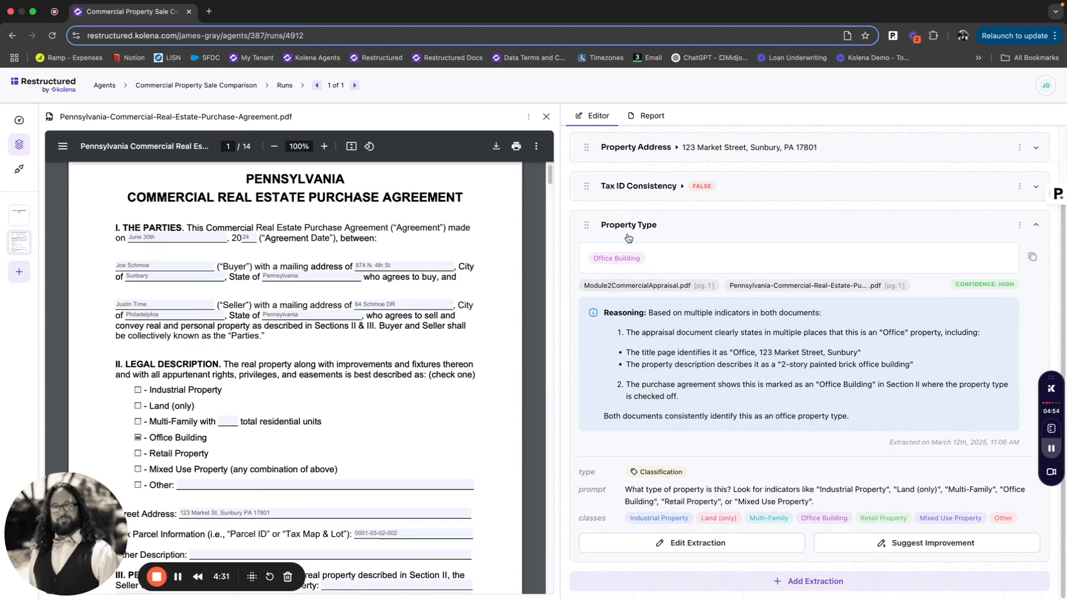
mouse_move(624, 490)
left_mouse_down()
mouse_move(810, 500)
mouse_move(616, 497)
left_mouse_up()
left_click(812, 501)
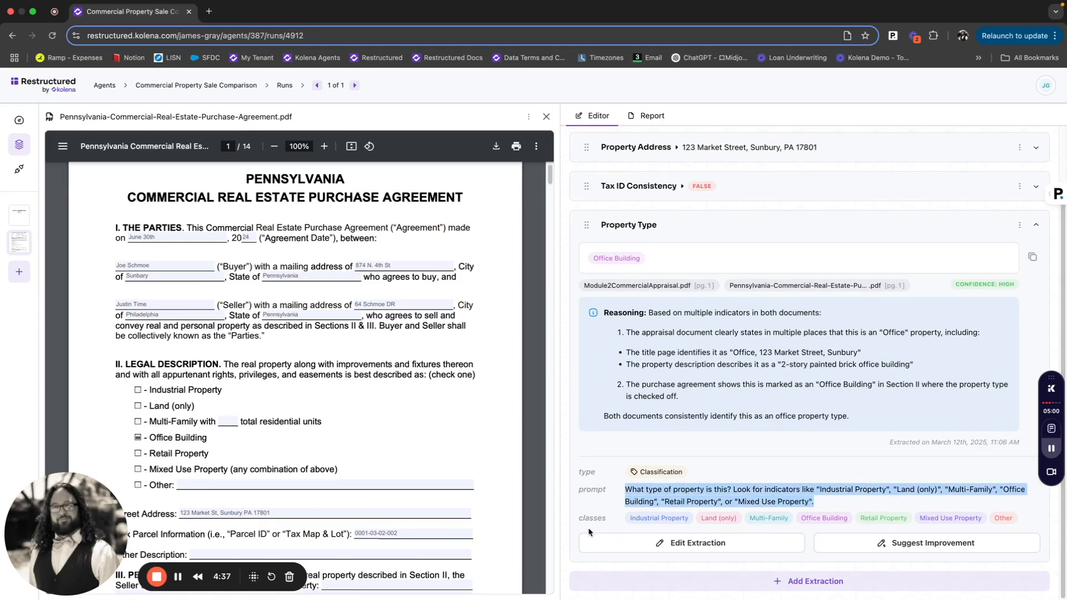
left_click(624, 520)
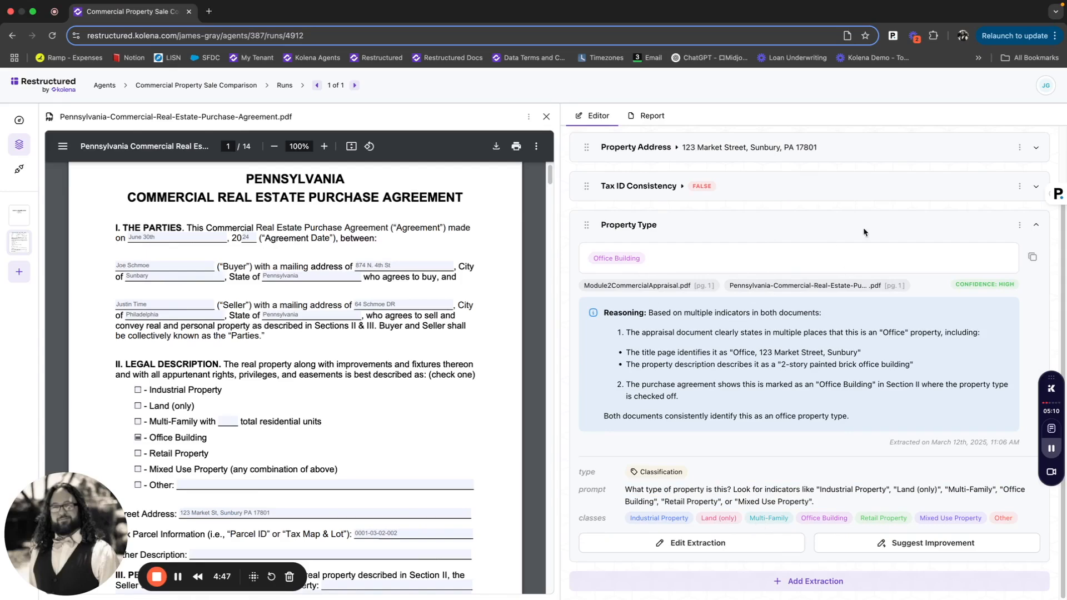
left_click(885, 220)
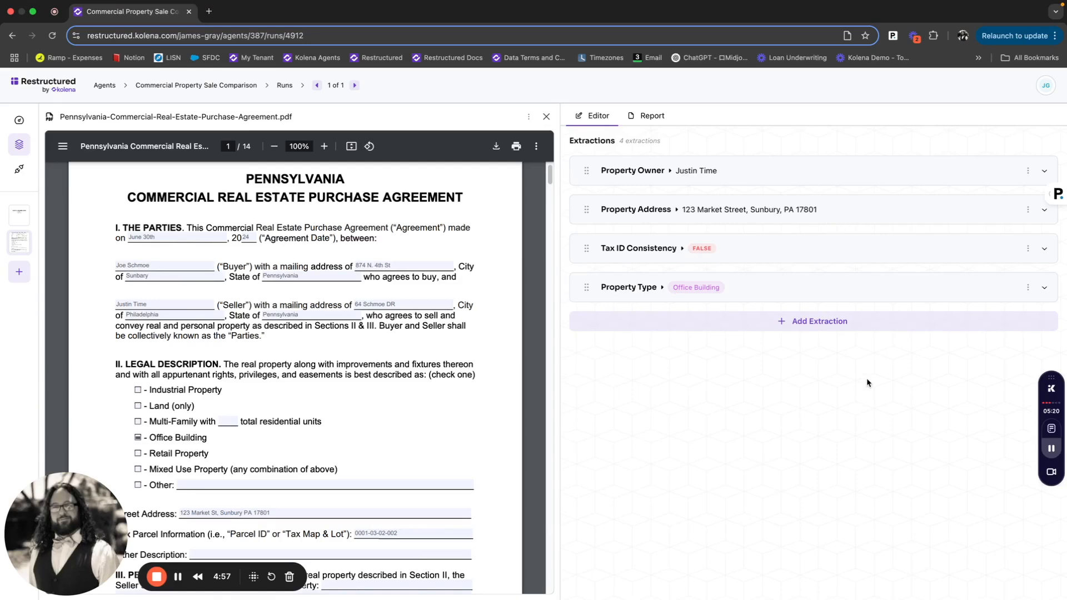
- Return to the agents list and open the previously built Commercial Property Sale Comparison agents to browse their extractions
left_click(229, 87)
left_click(108, 94)
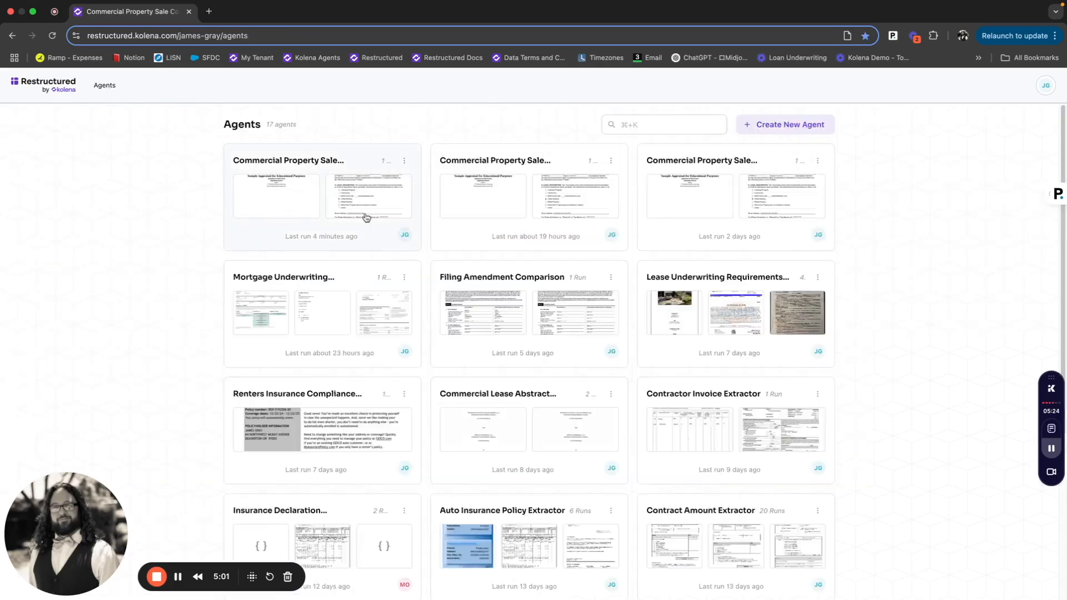
left_click(464, 244)
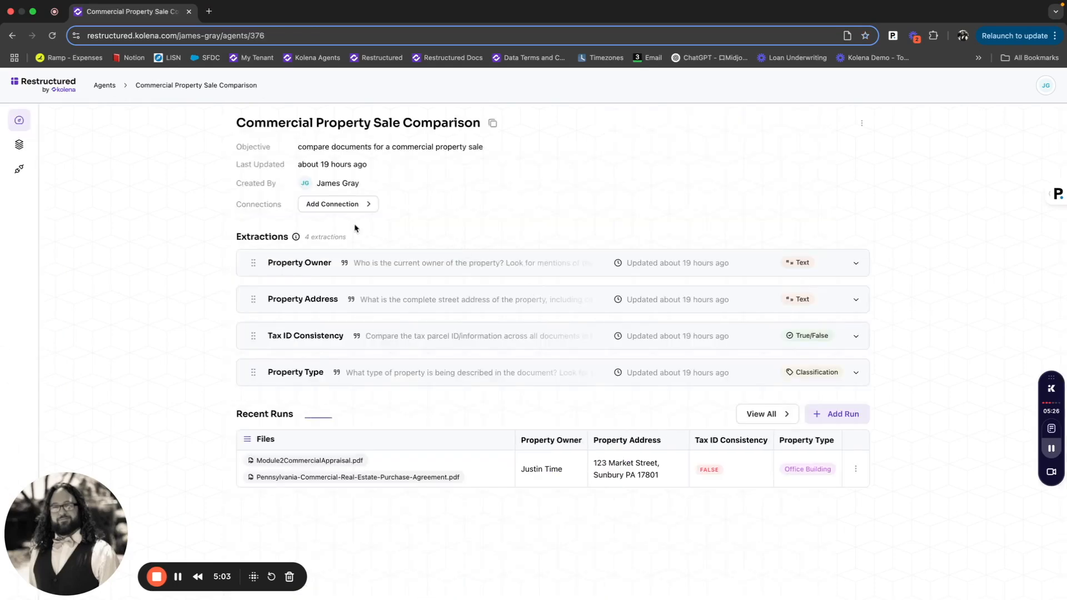
left_click(105, 87)
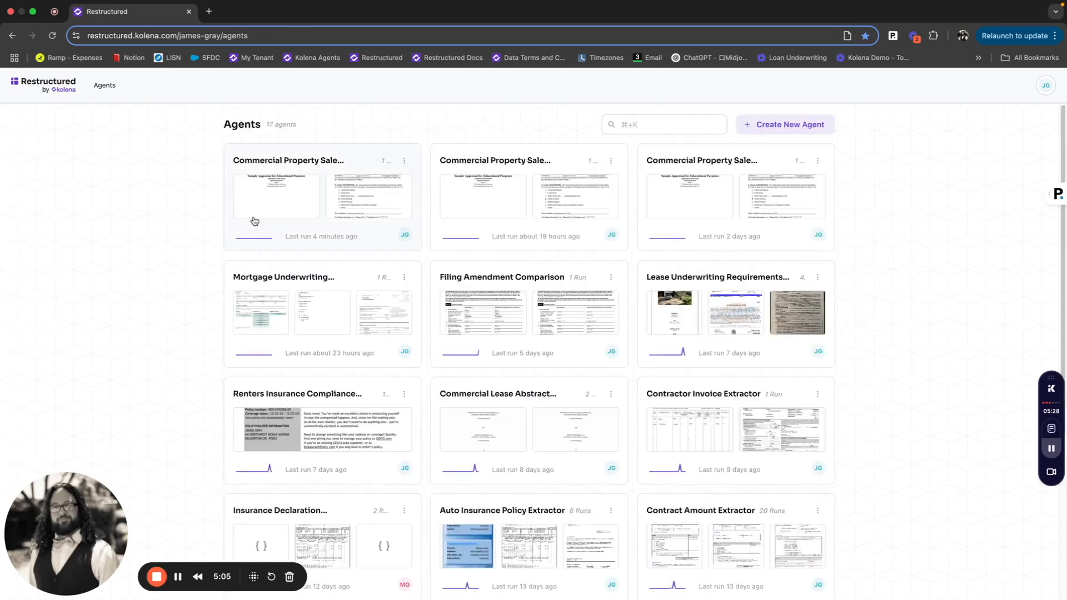
left_click(697, 236)
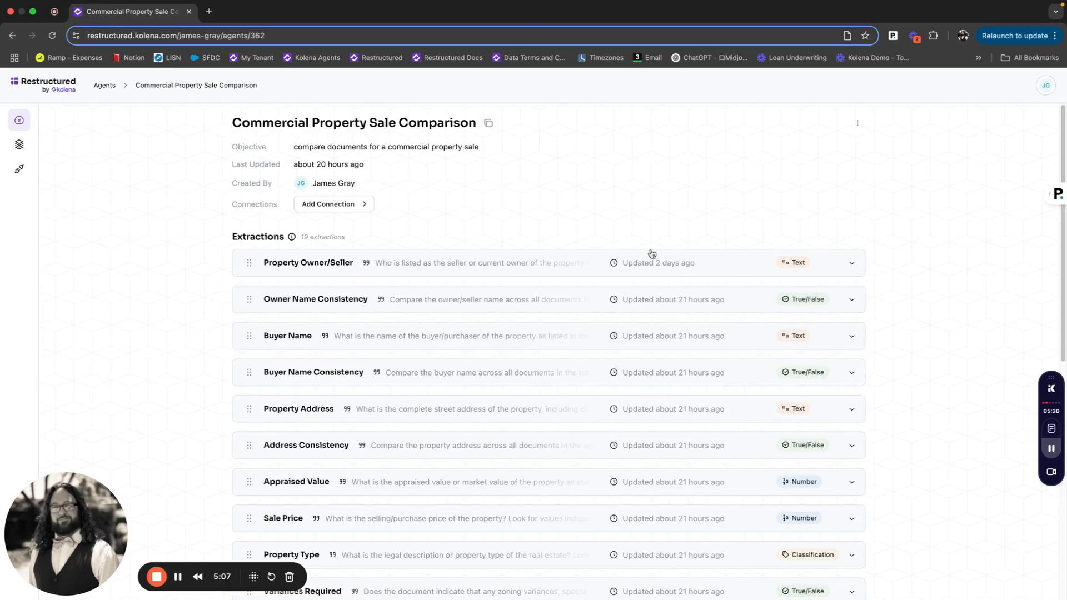
scroll(487, 485, "down", 6)
scroll(502, 391, "down", 3)
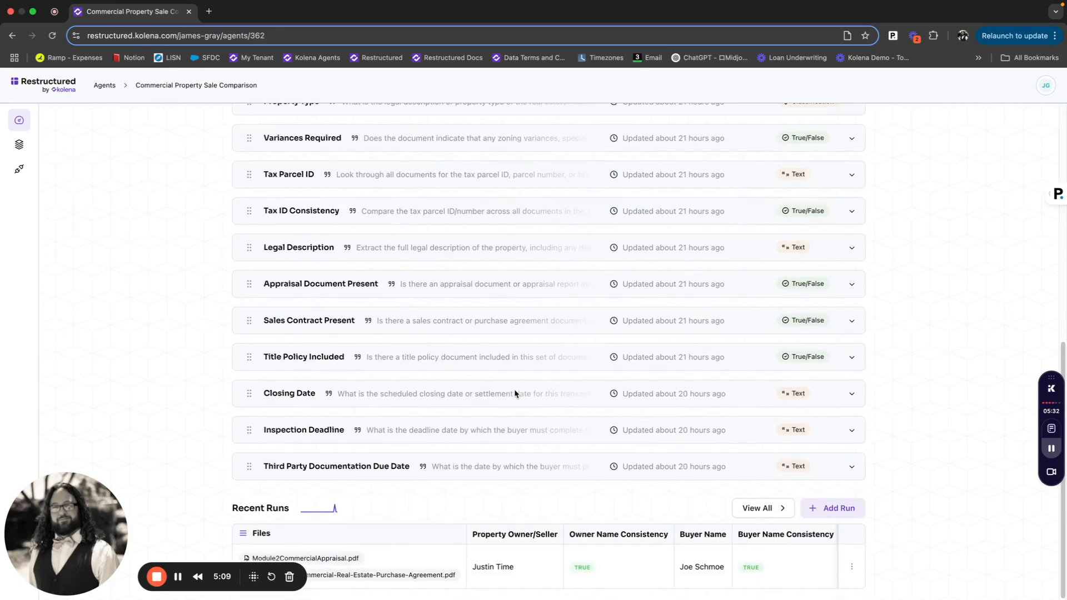
scroll(493, 374, "up", 9)
scroll(512, 275, "down", 8)
- Open the agent's recent run and view its Report for the extracted values
left_click(431, 559)
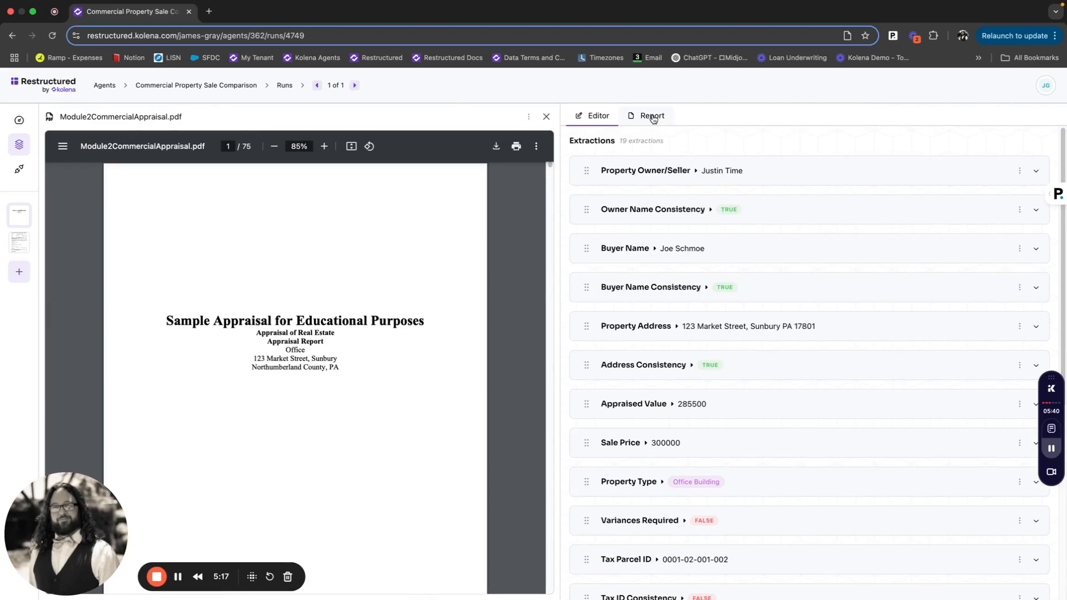
left_click(651, 118)
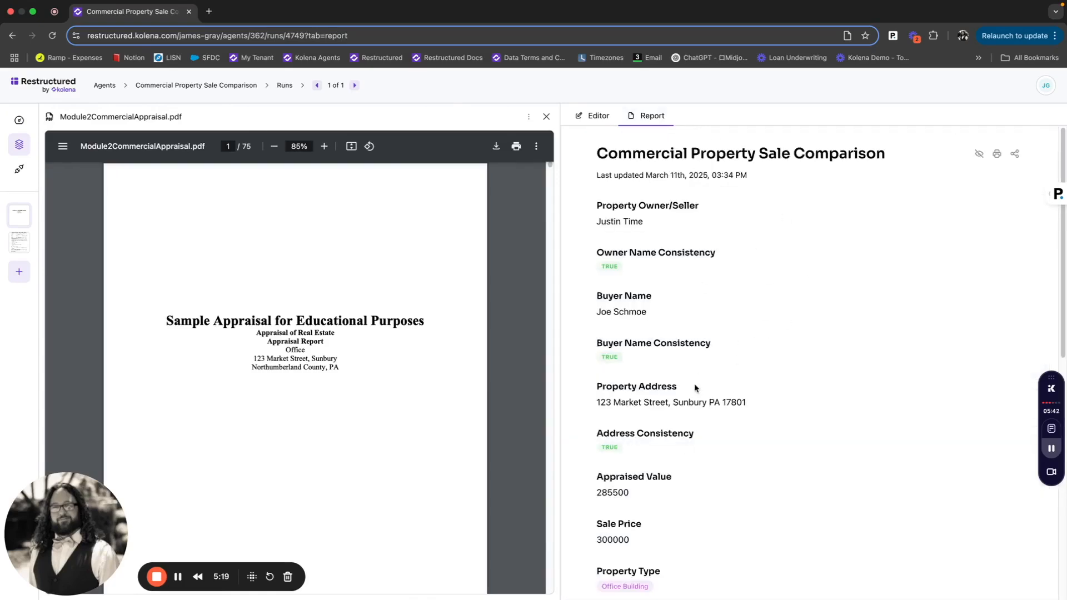
scroll(694, 388, "down", 10)
scroll(707, 410, "up", 10)
left_click(978, 156)
left_click(978, 157)
- Open the agent's Runs table and scroll across all extraction columns
left_click(279, 87)
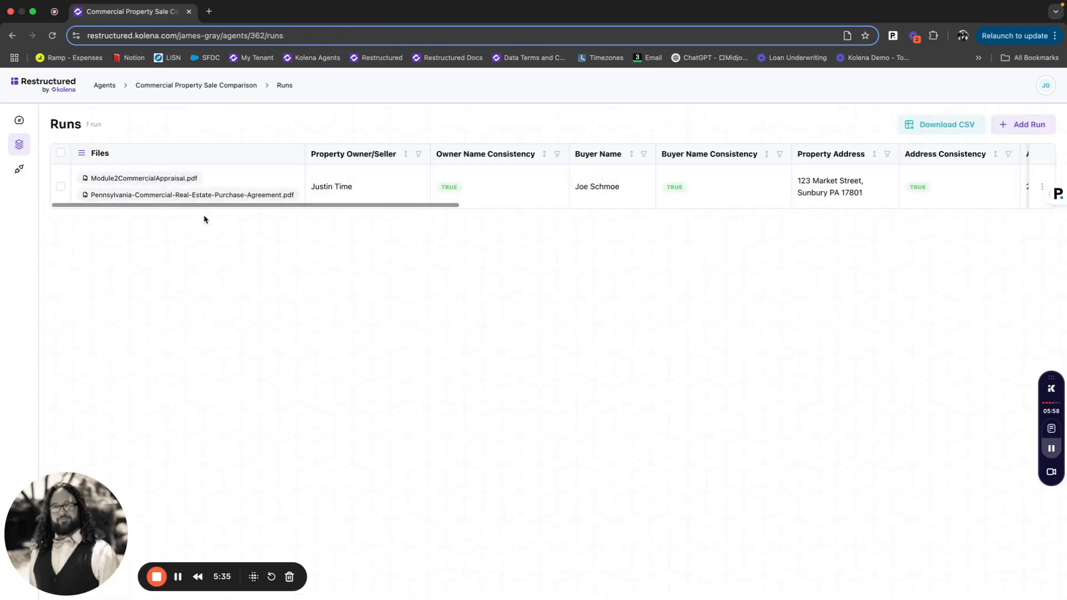
left_click_drag(205, 209, 389, 215)
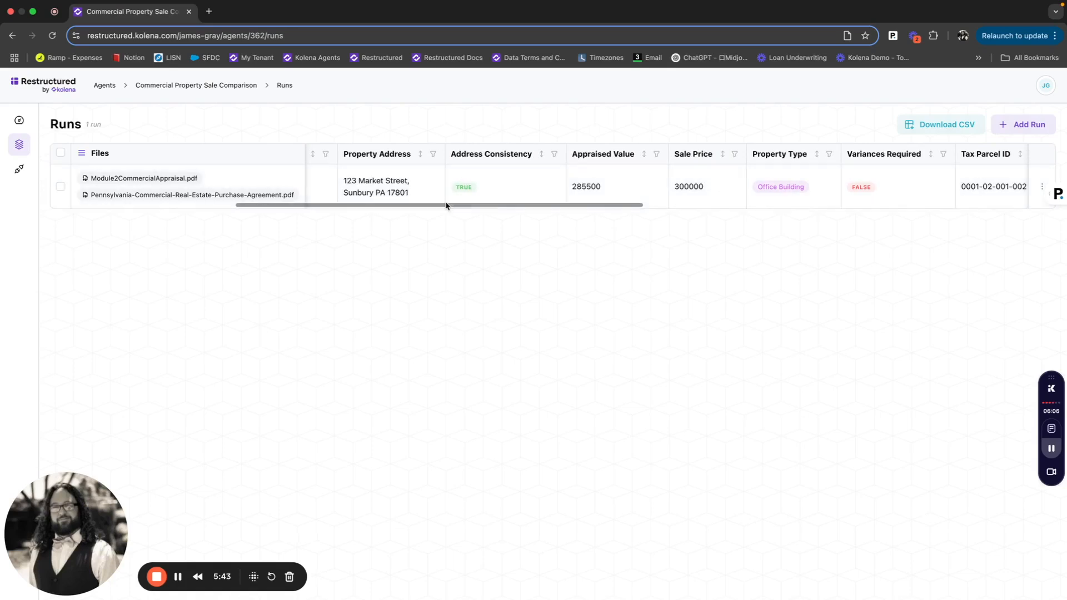
left_click_drag(446, 207, 577, 215)
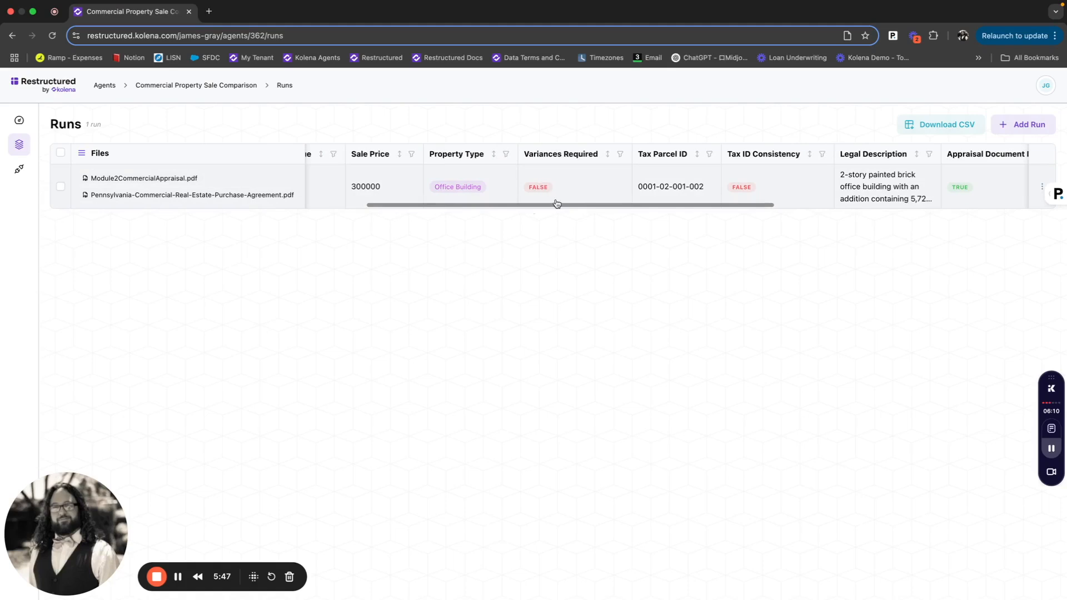
left_click_drag(557, 207, 814, 209)
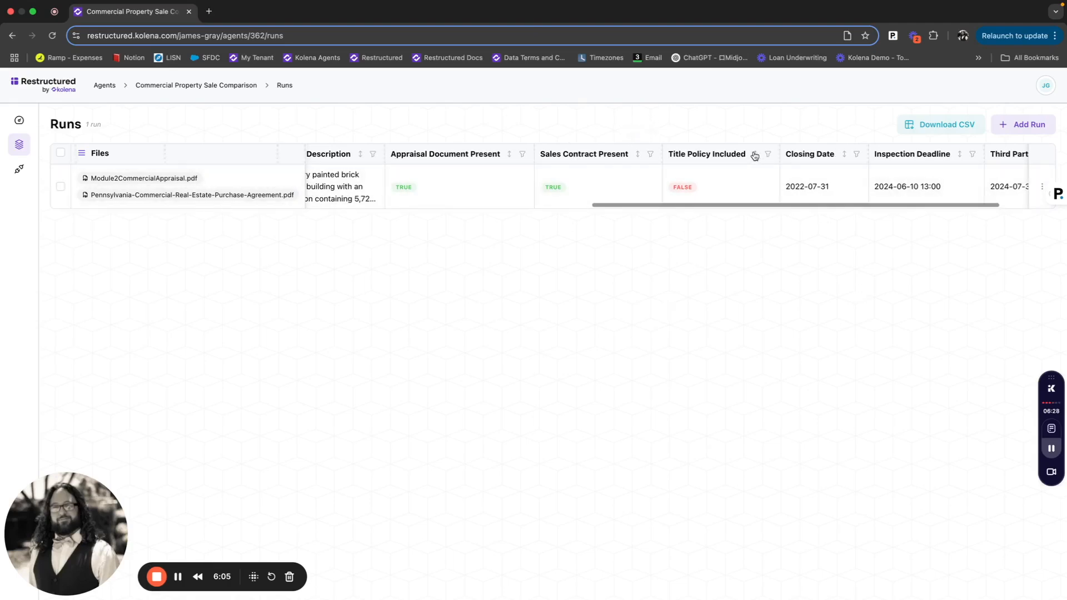
scroll(745, 207, "right", 2)
scroll(819, 214, "right", 2)
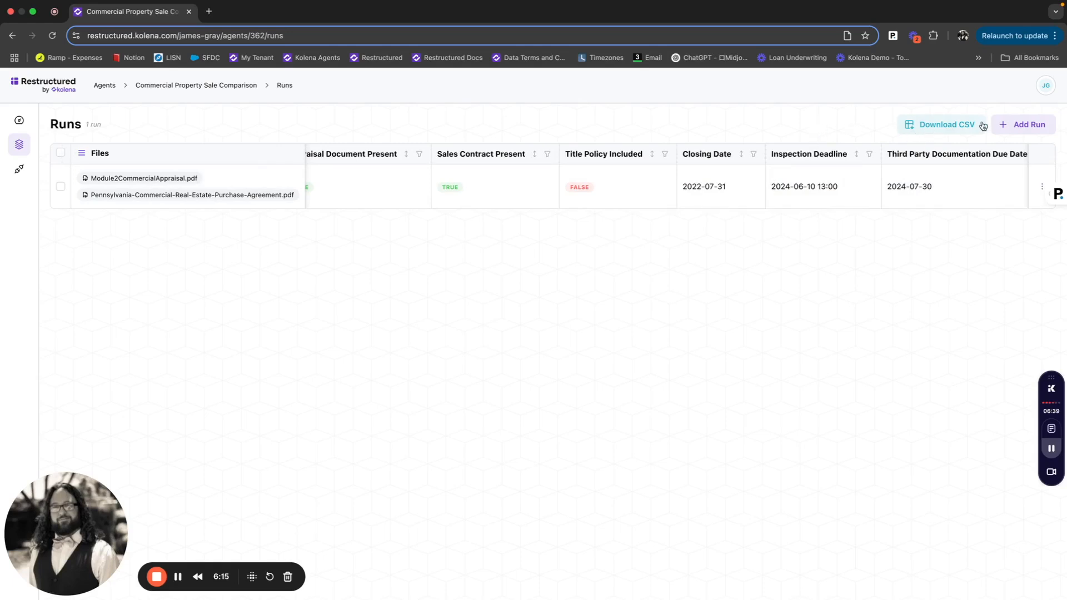
- Add a new run with Module2CommercialAppraisal.pdf and the purchase agreement PDF imported together as a single run
left_click(1015, 125)
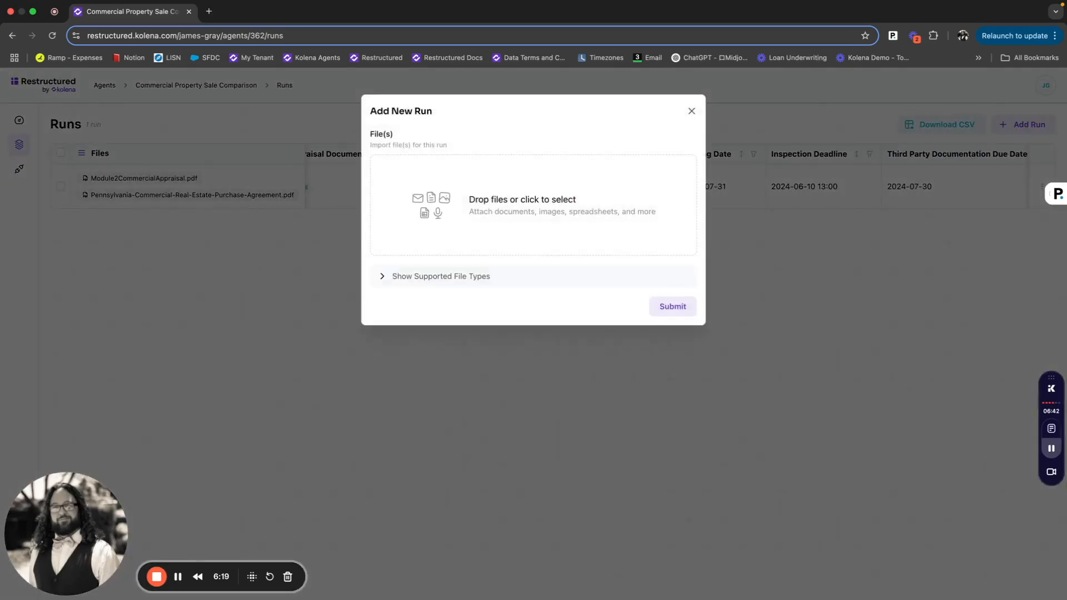
left_click_drag(1064, 404, 599, 211)
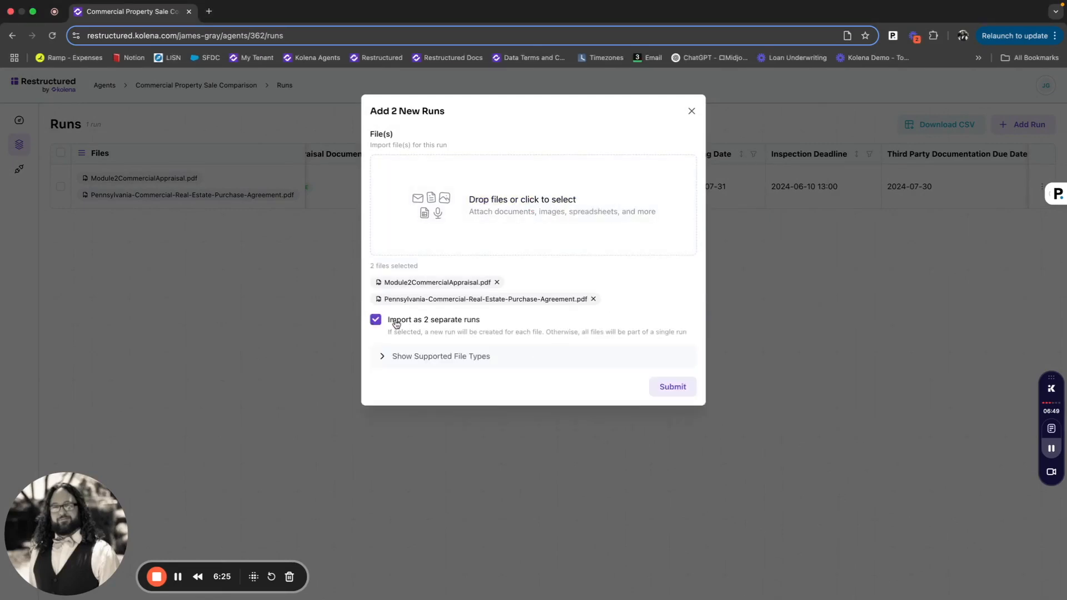
left_click(376, 320)
left_click(688, 392)
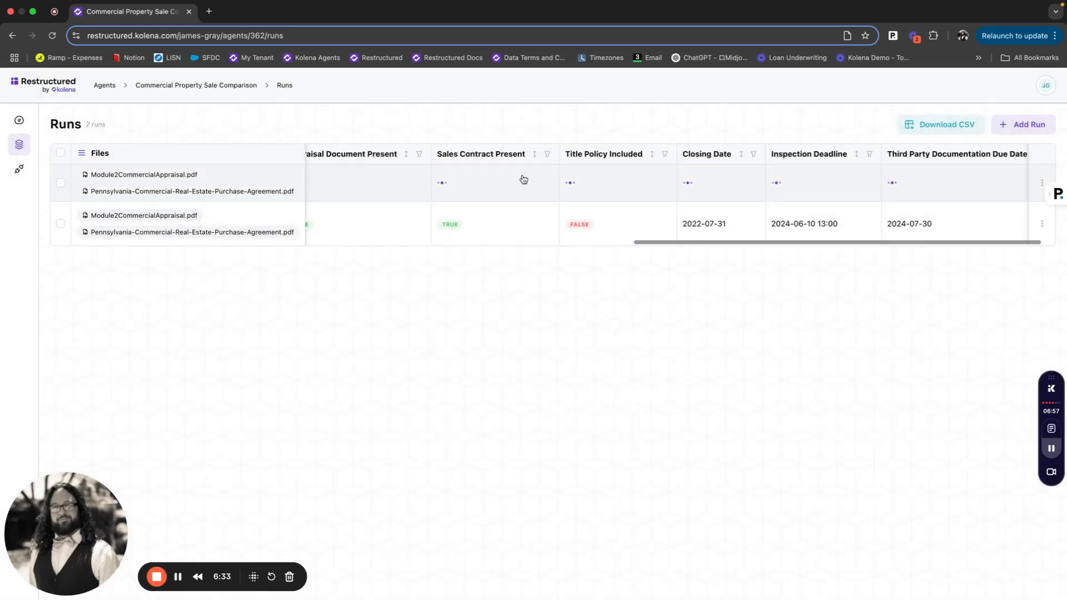
left_click_drag(762, 241, 104, 250)
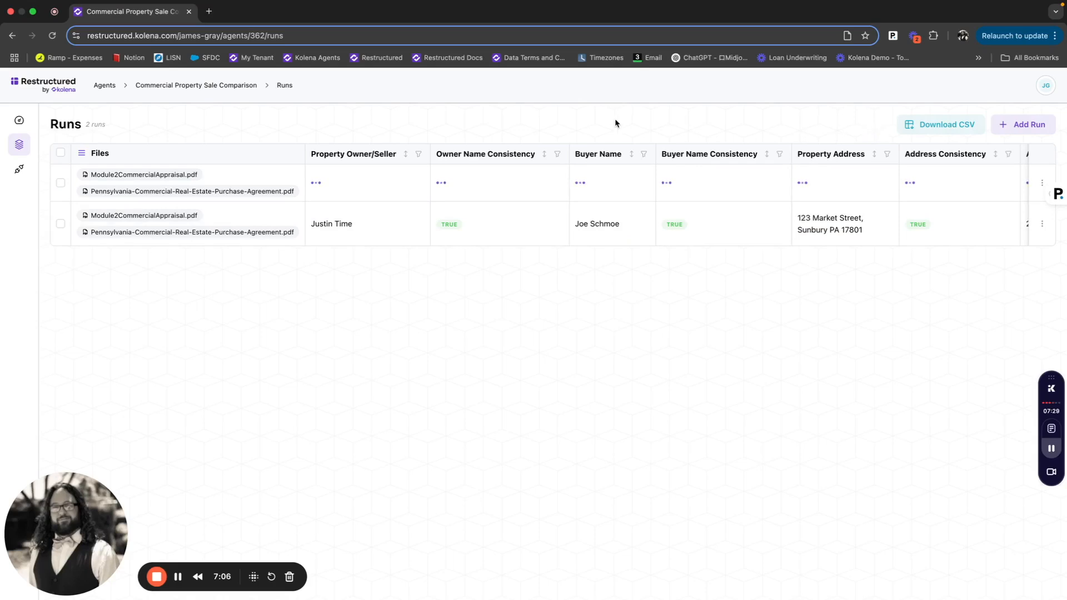
- Open the agent's Connections page and look at the options for adding a source
left_click(214, 89)
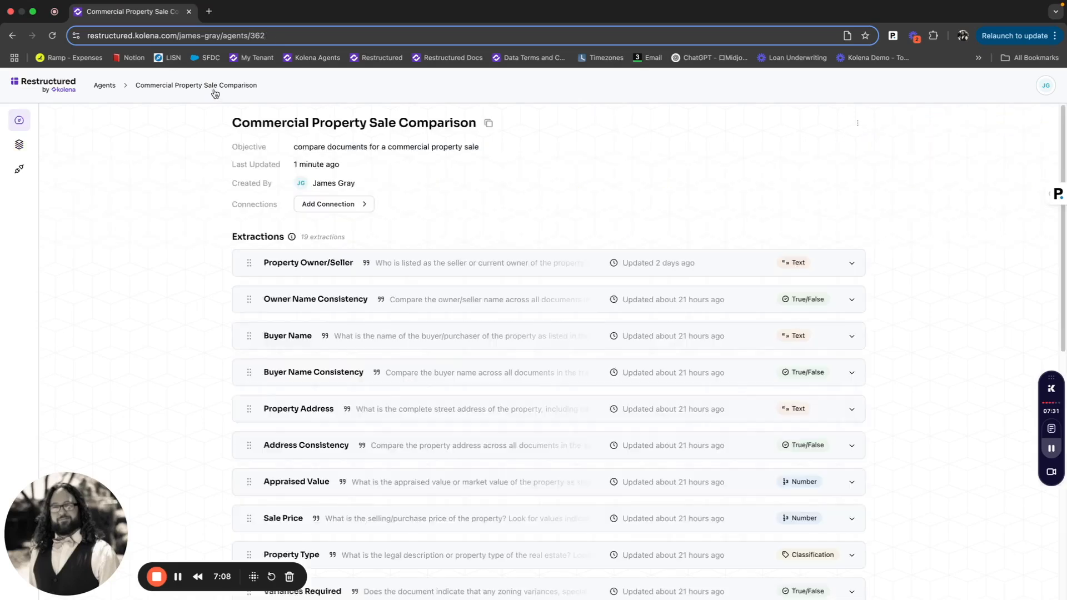
scroll(610, 500, "down", 9)
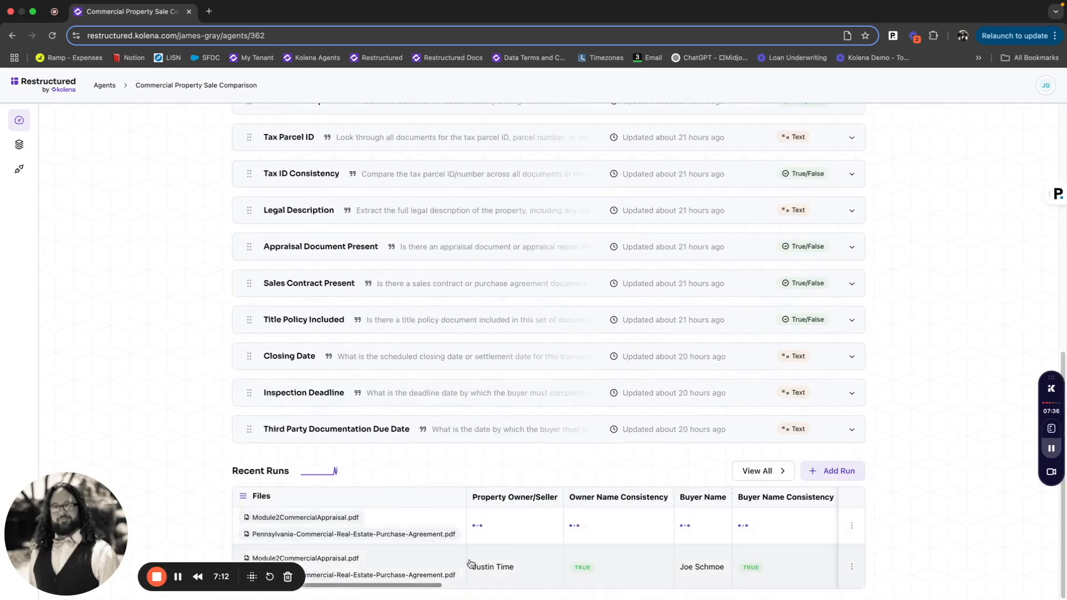
scroll(439, 389, "up", 10)
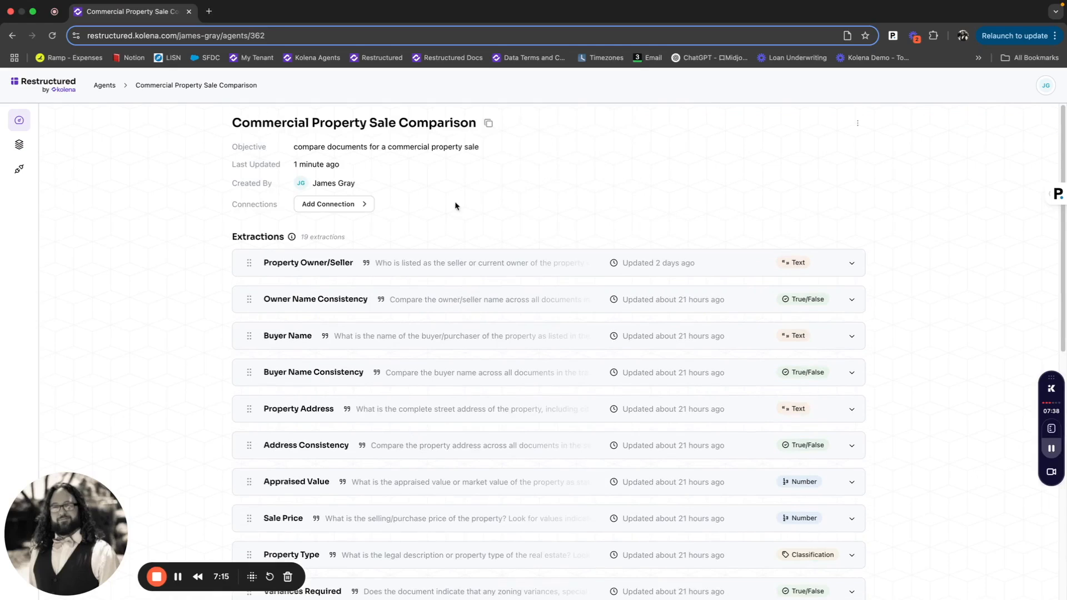
left_click(348, 210)
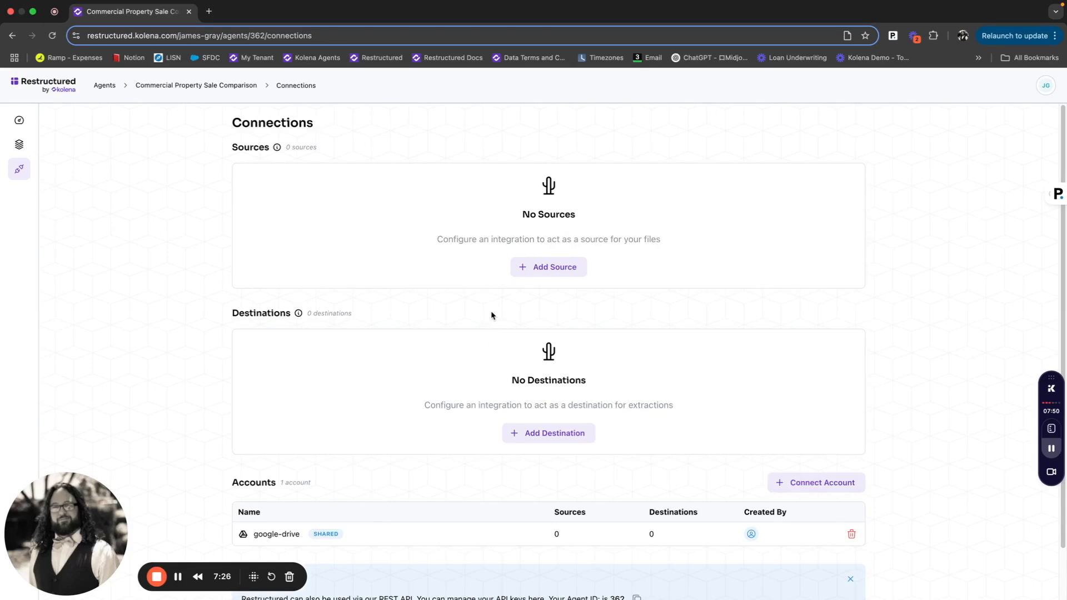
left_click(538, 271)
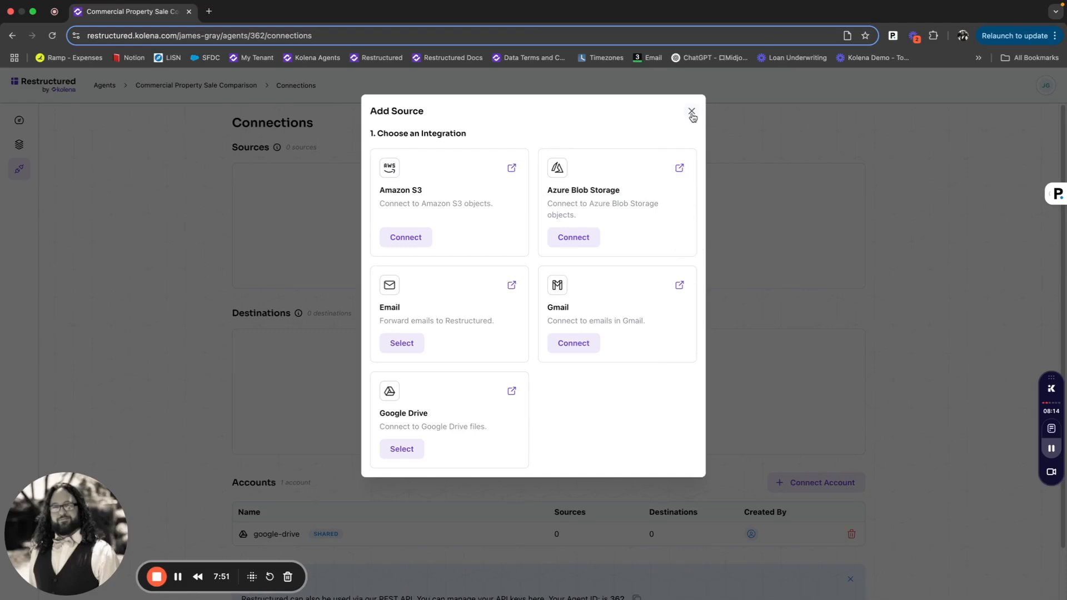
left_click(691, 113)
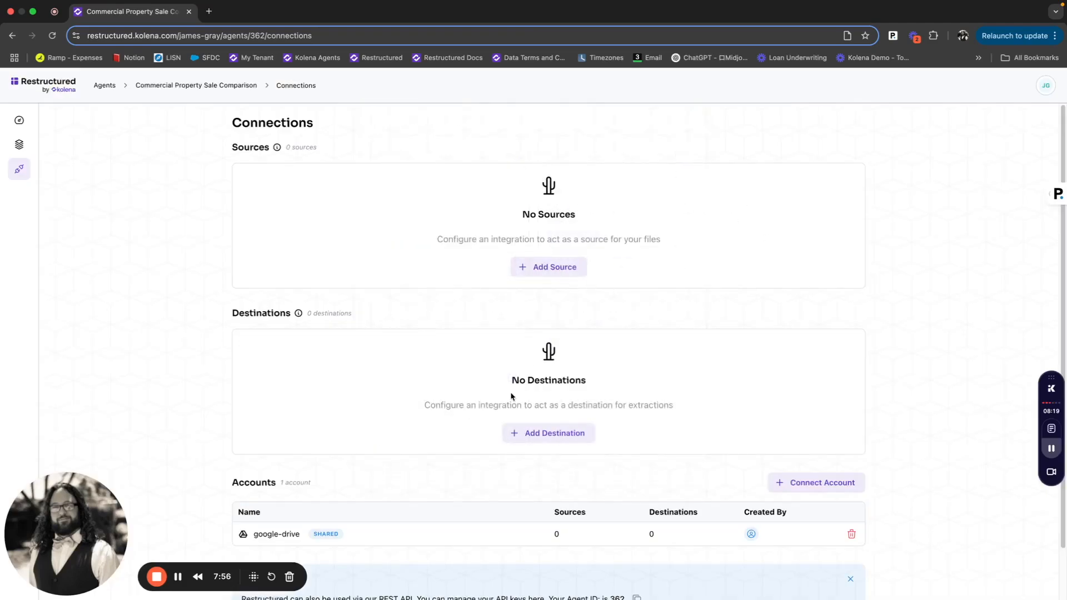
- Open the destination integration choices (Amazon S3, Azure Blob Storage, Google Drive) and close them
scroll(528, 375, "down", 2)
scroll(483, 520, "up", 2)
left_click(564, 432)
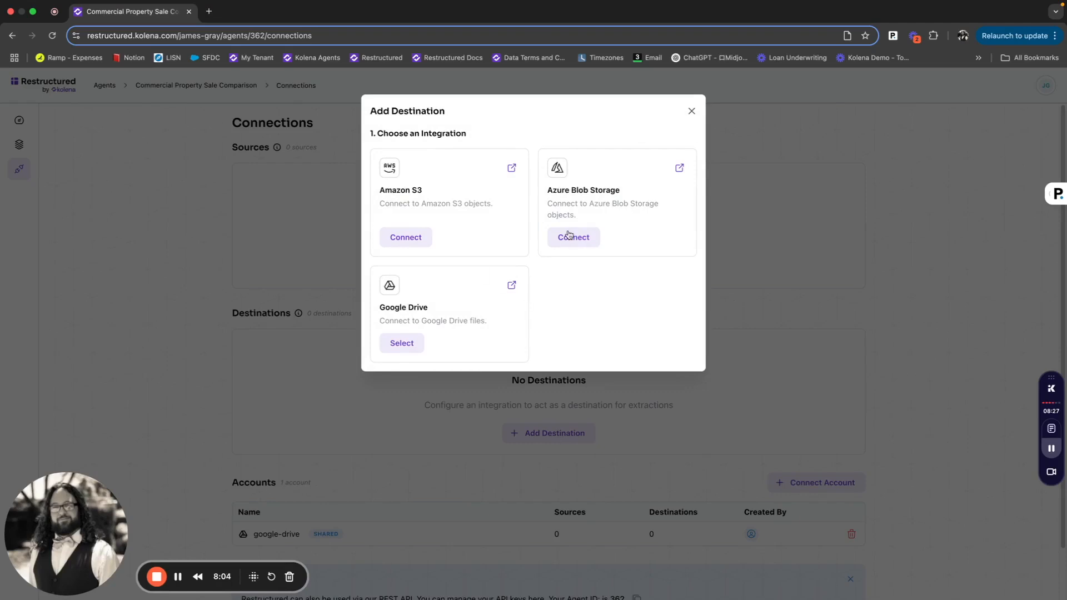
left_click(693, 111)
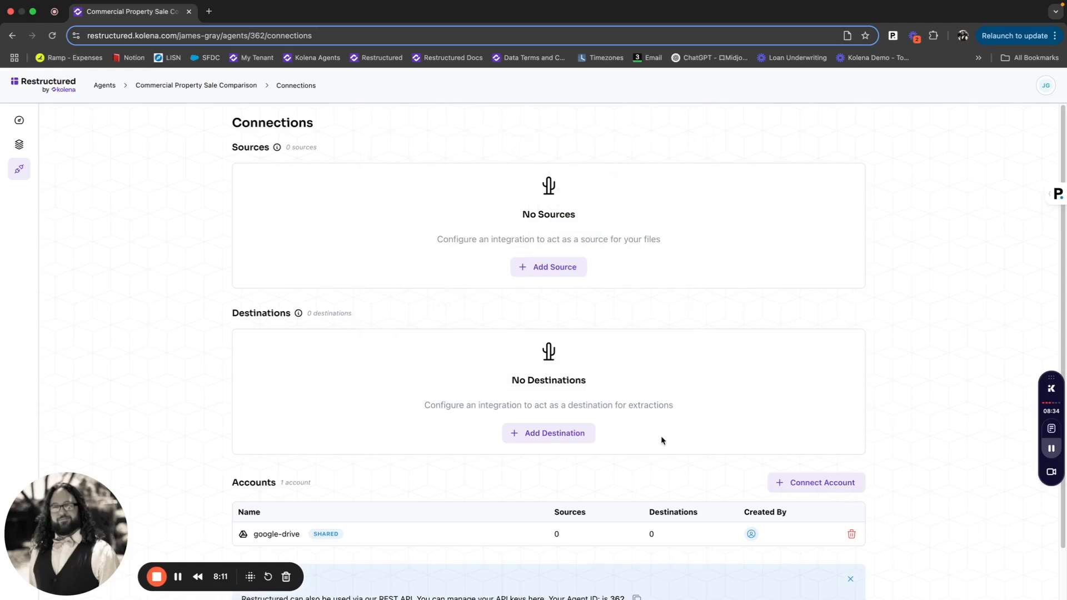
- Examine the Connections page's sources, destinations, accounts and API client sections
scroll(482, 500, "down", 2)
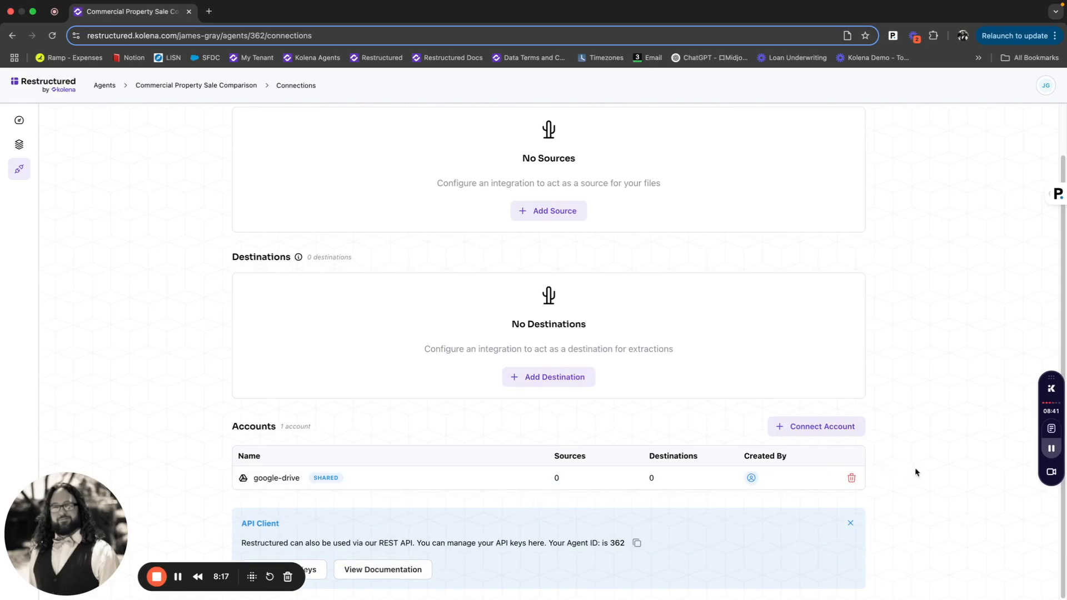
scroll(503, 469, "up", 2)
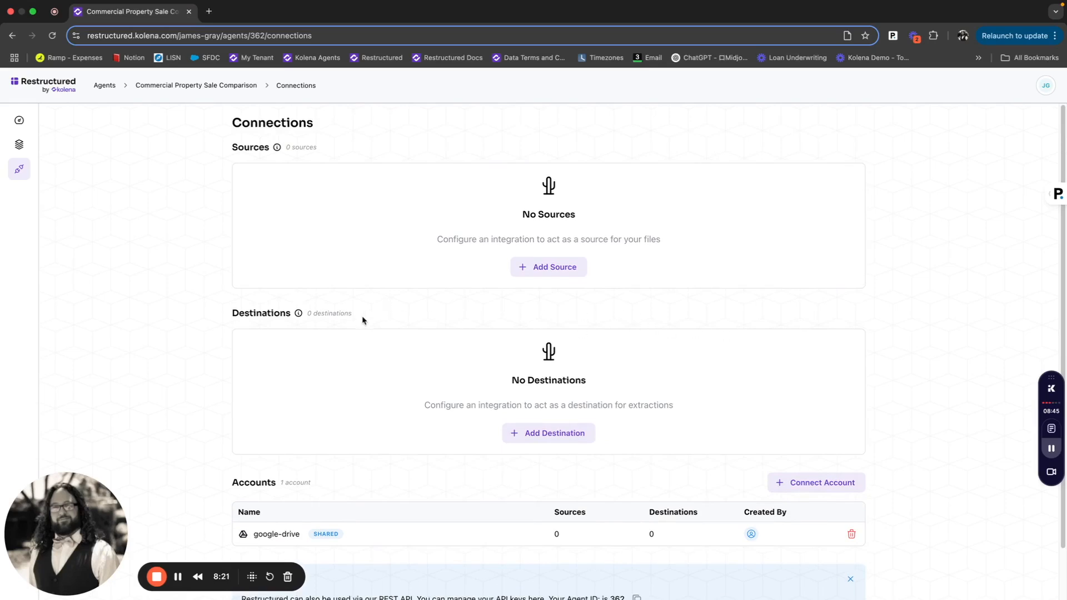
left_click_drag(360, 318, 233, 146)
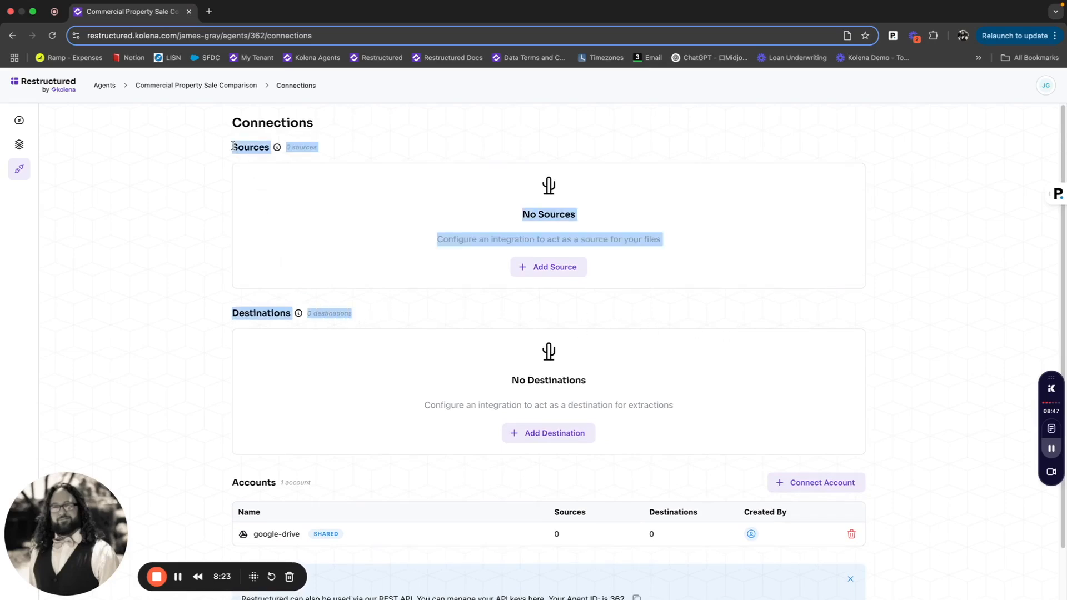